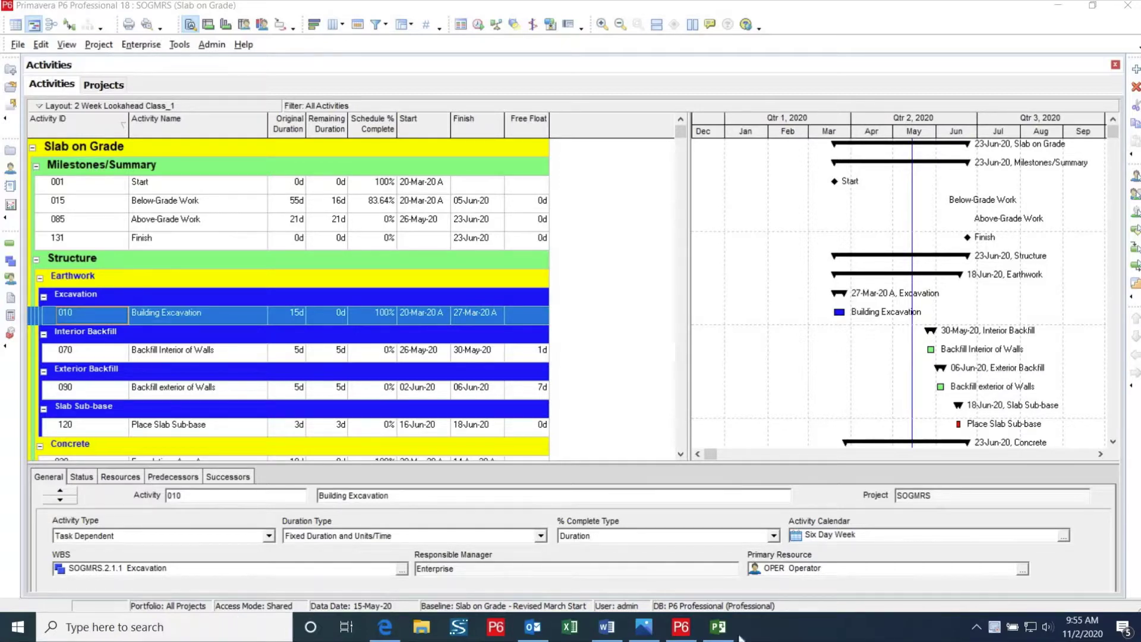
- Switch to the SOGMRS schedule in Project and zoom its Gantt chart out to months
click(719, 626)
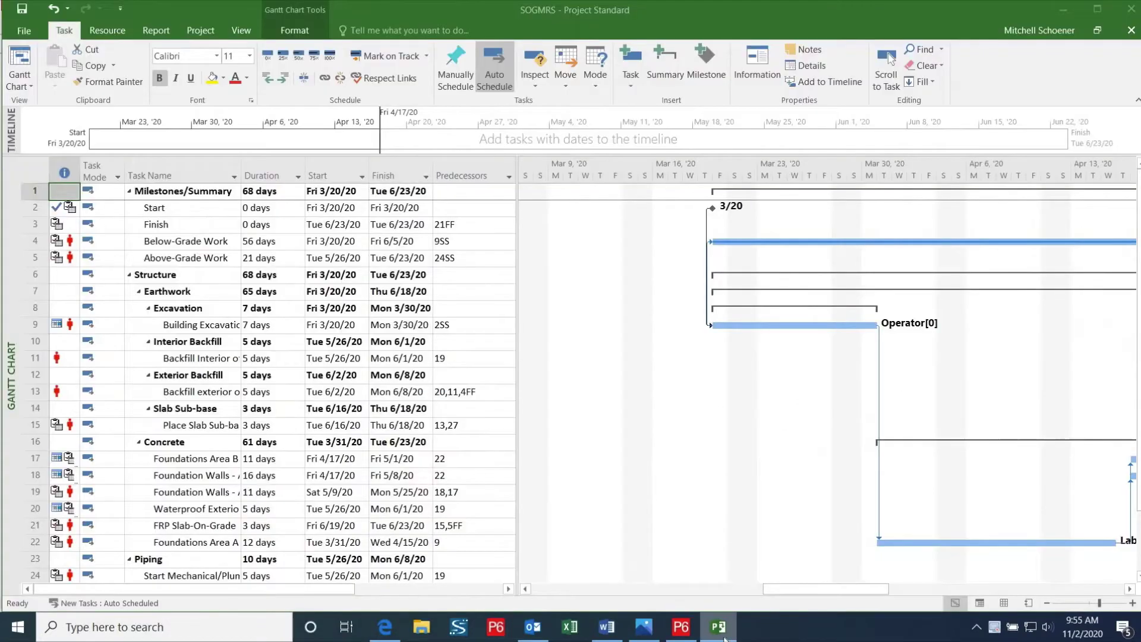
click(1047, 603)
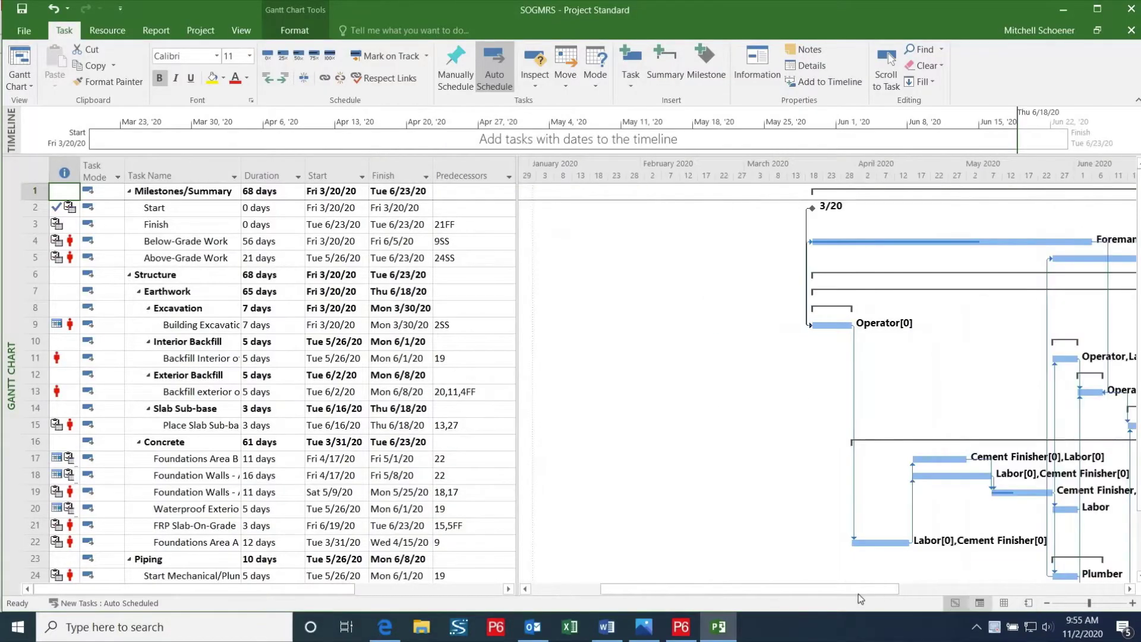
drag(890, 593, 964, 596)
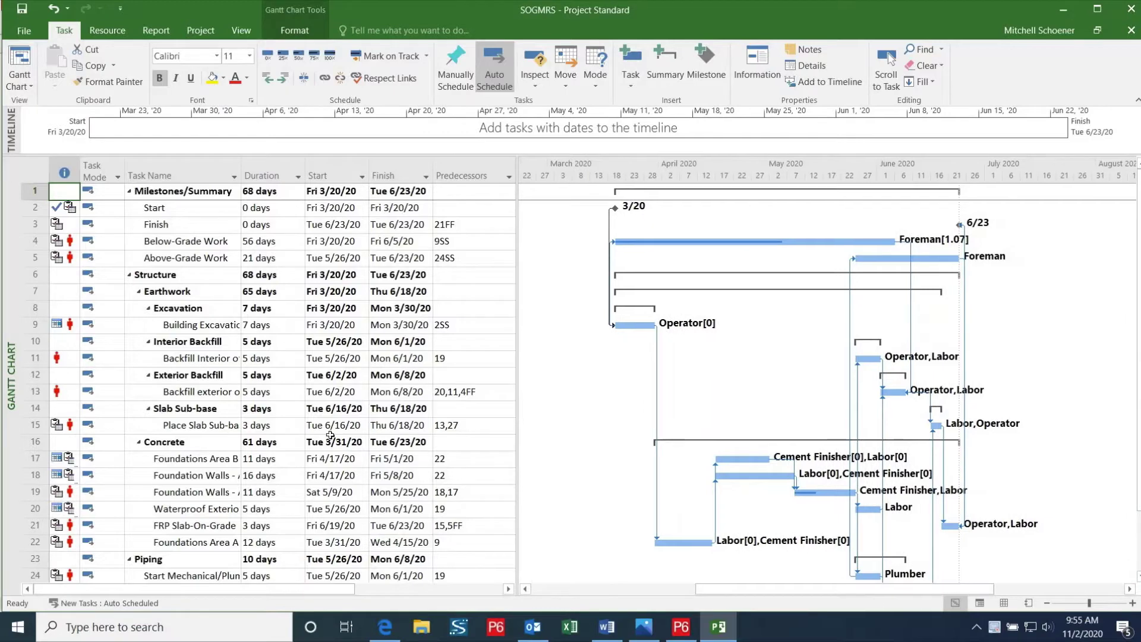
scroll(487, 543, down, 1)
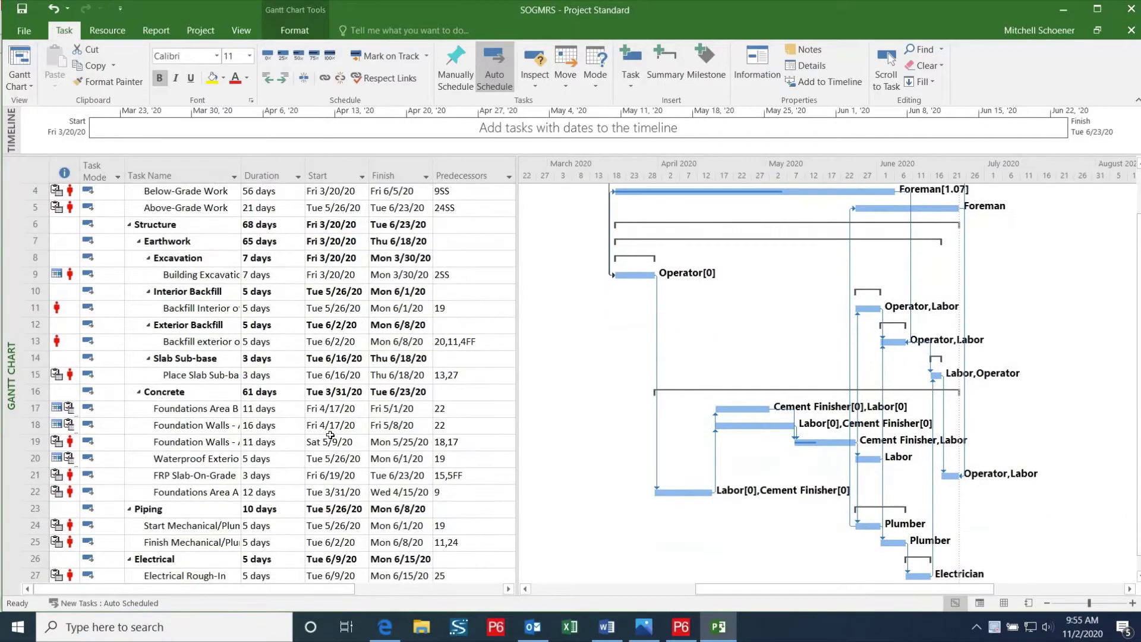
click(681, 627)
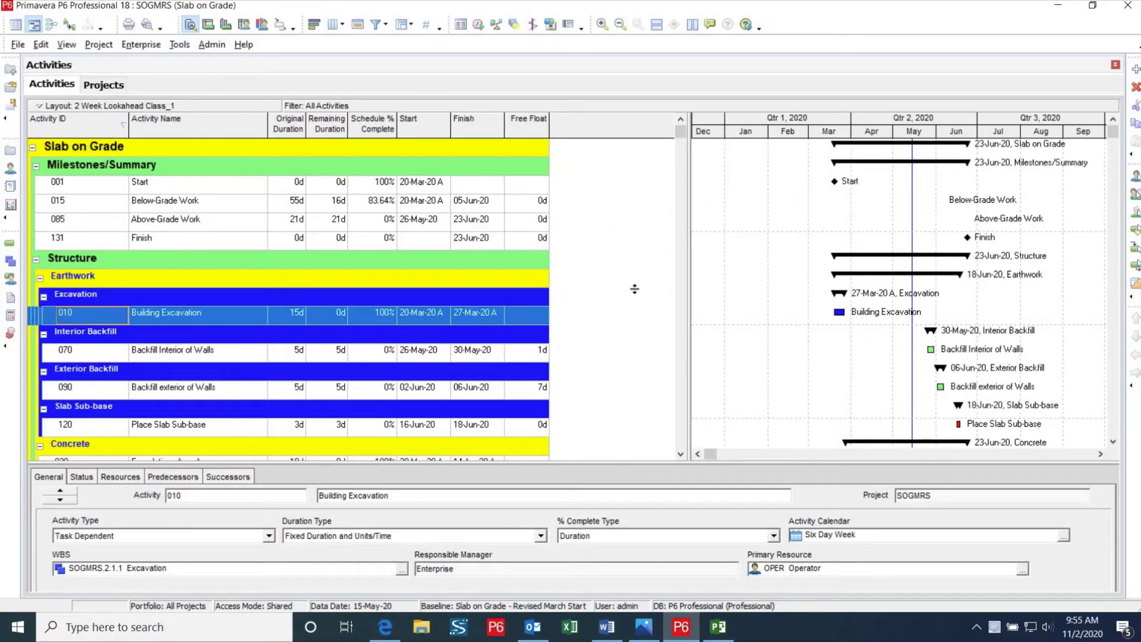
- Scroll through the SOGMRS activity list to review the Earthwork, Concrete, Piping and Electrical activities
scroll(587, 306, down, 3)
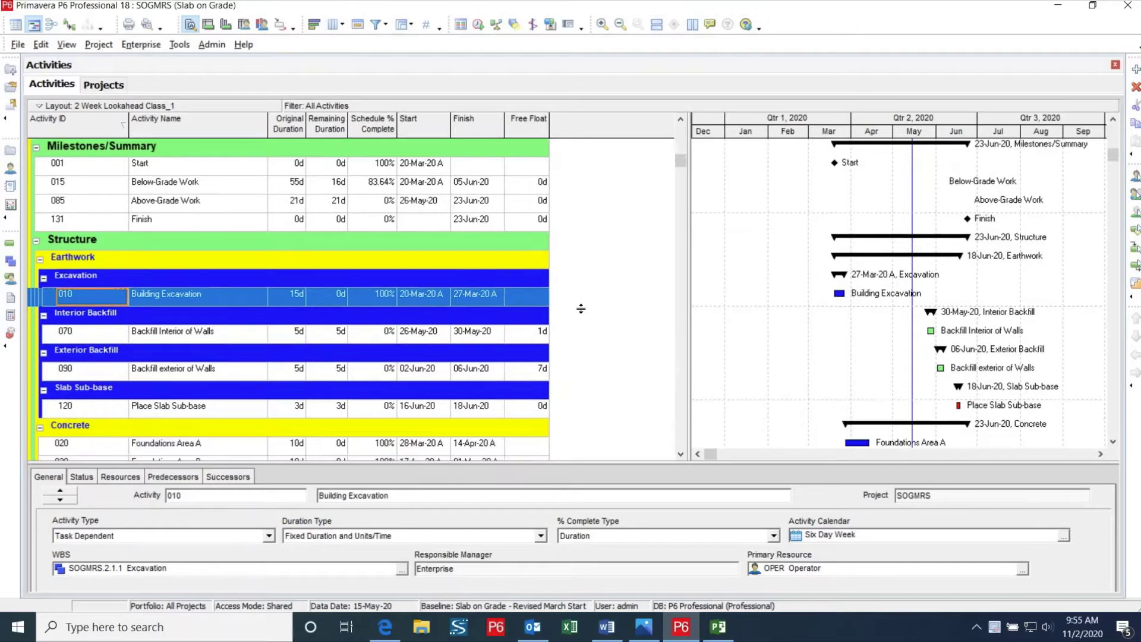
scroll(581, 308, down, 4)
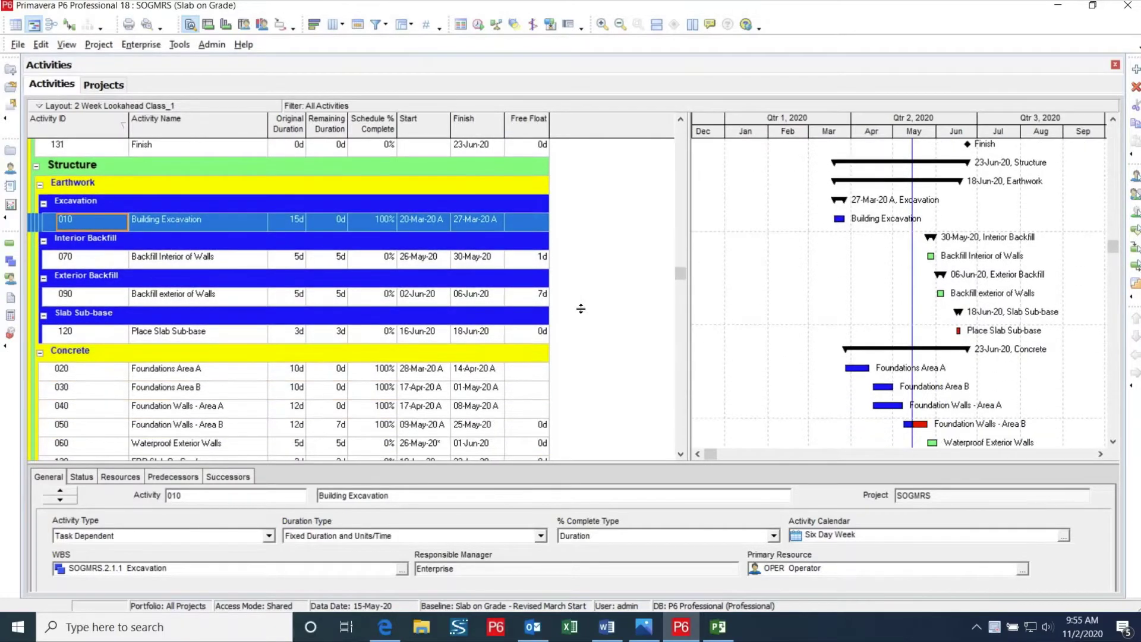
scroll(586, 316, down, 4)
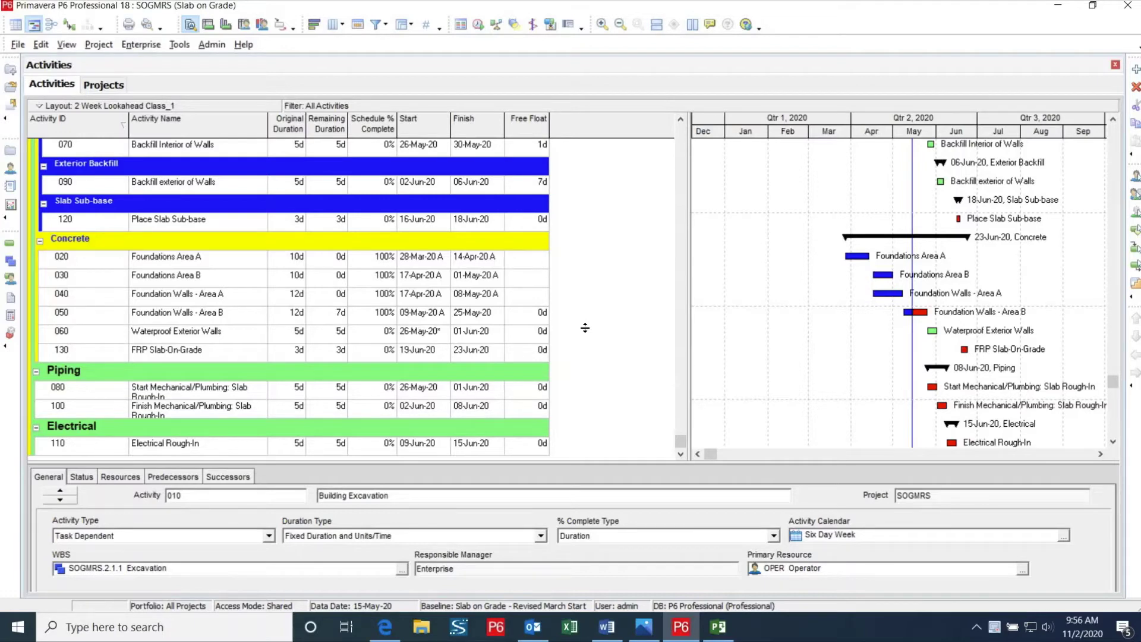
scroll(586, 328, up, 4)
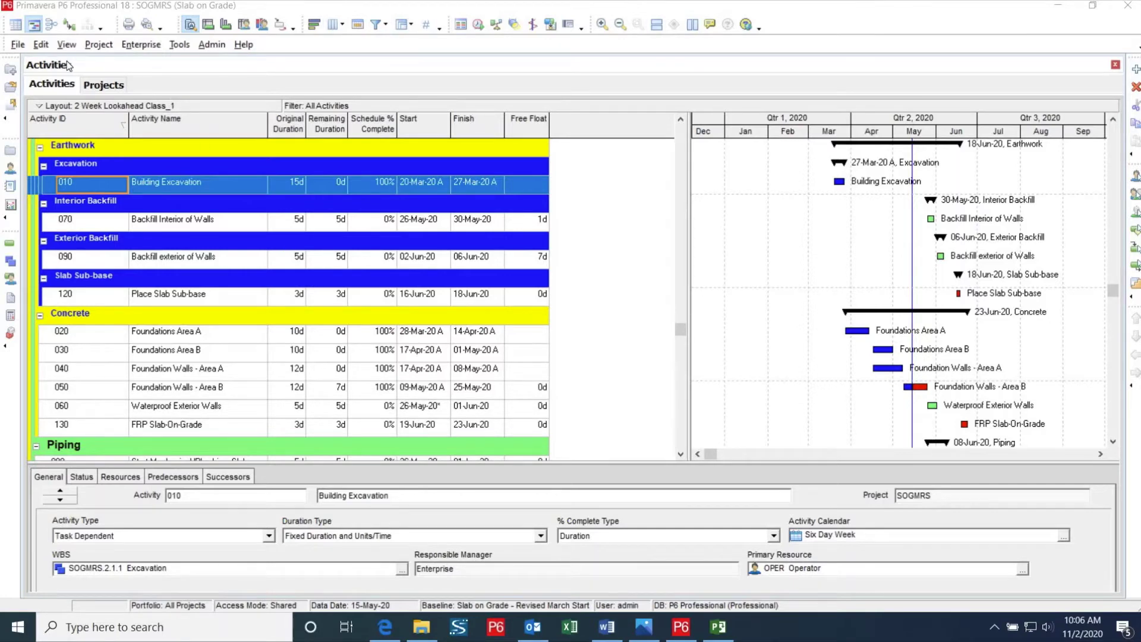
- Open the Export wizard and choose Microsoft Project, version XML 2016, as the format
click(18, 45)
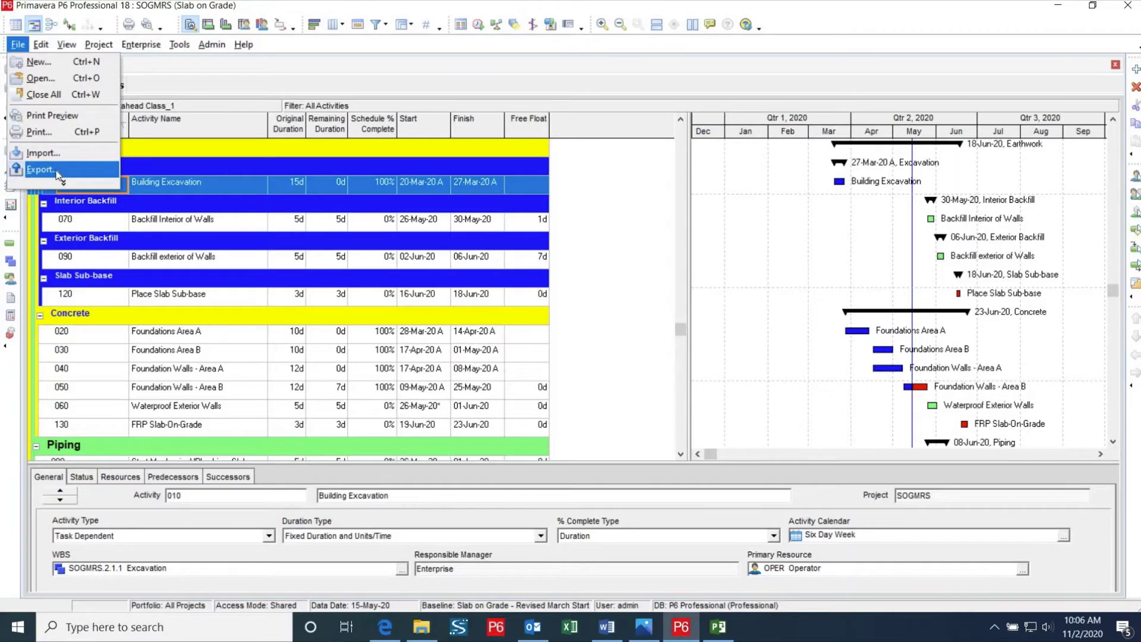
click(42, 170)
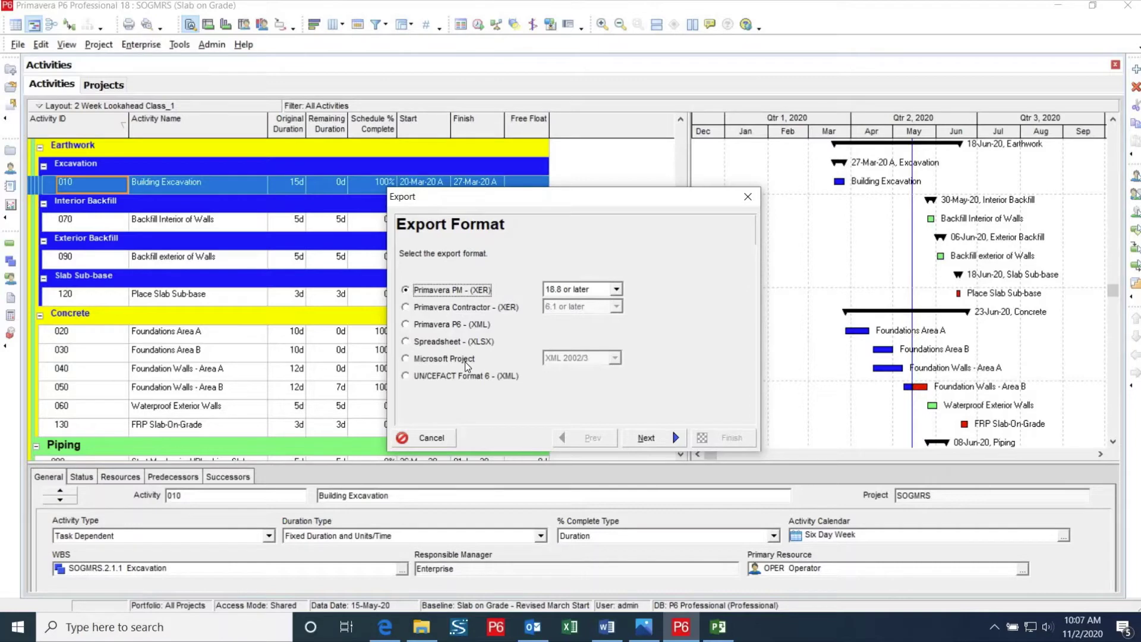
click(465, 361)
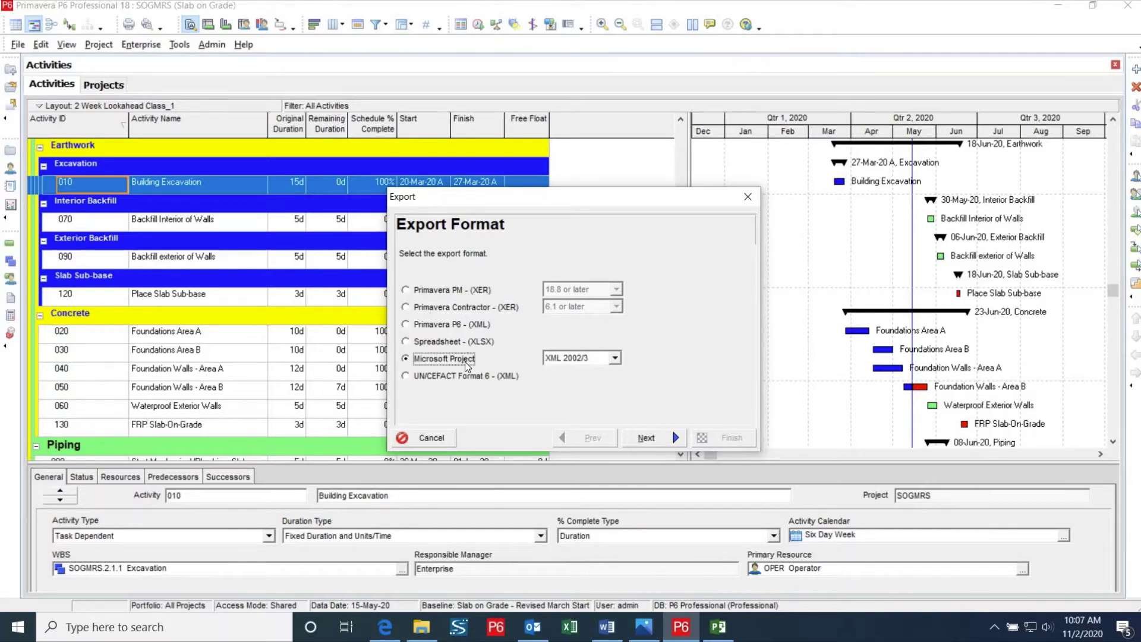
click(615, 359)
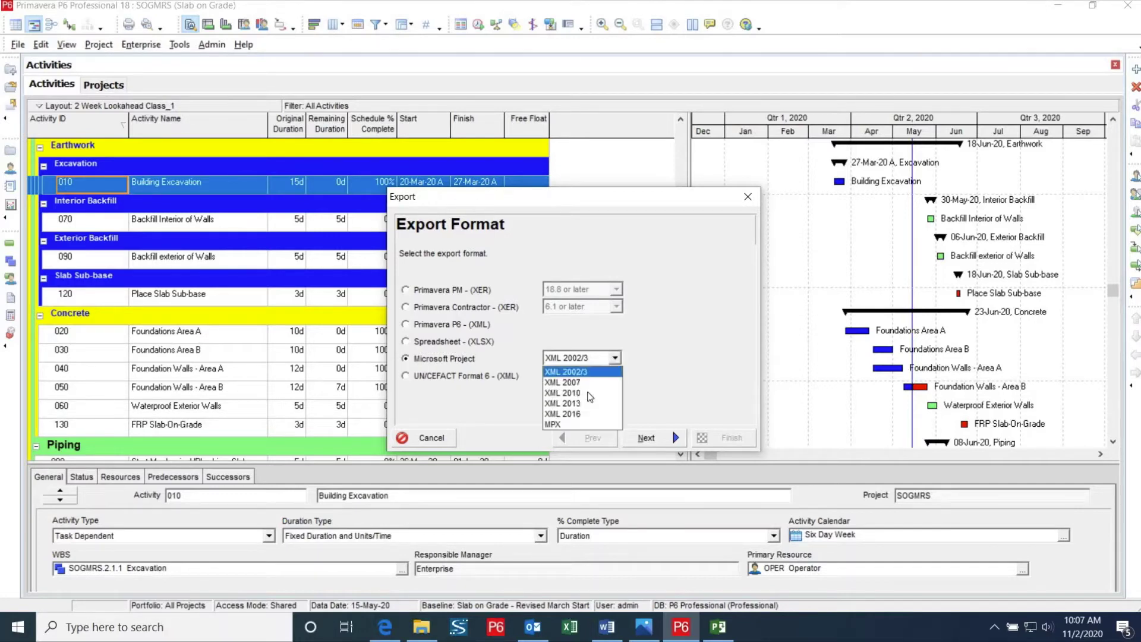
click(585, 422)
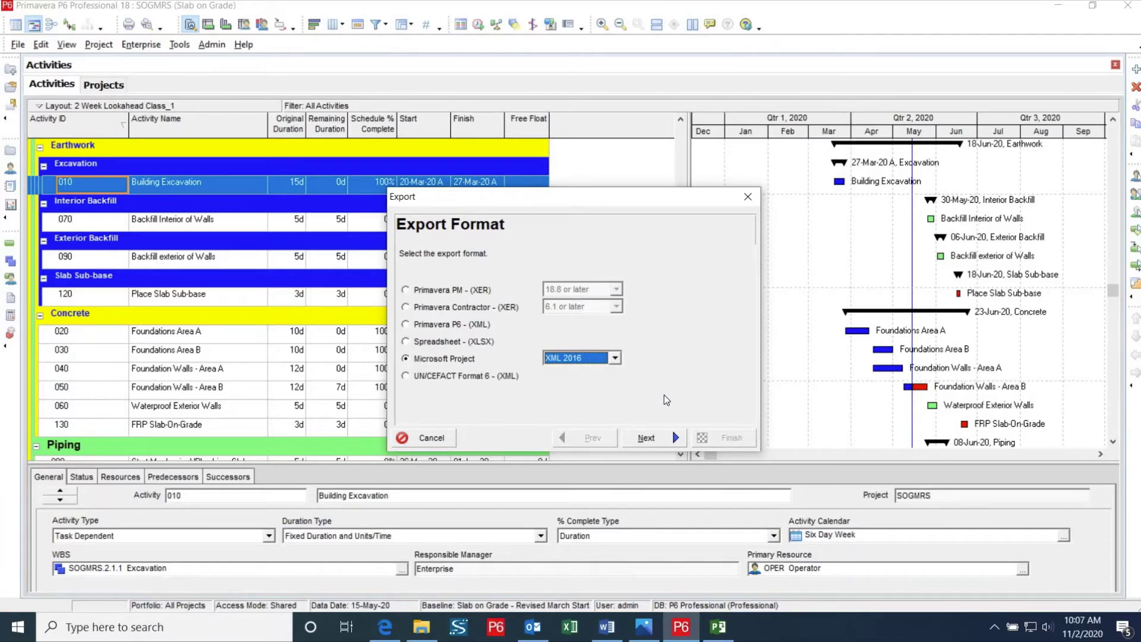
click(667, 437)
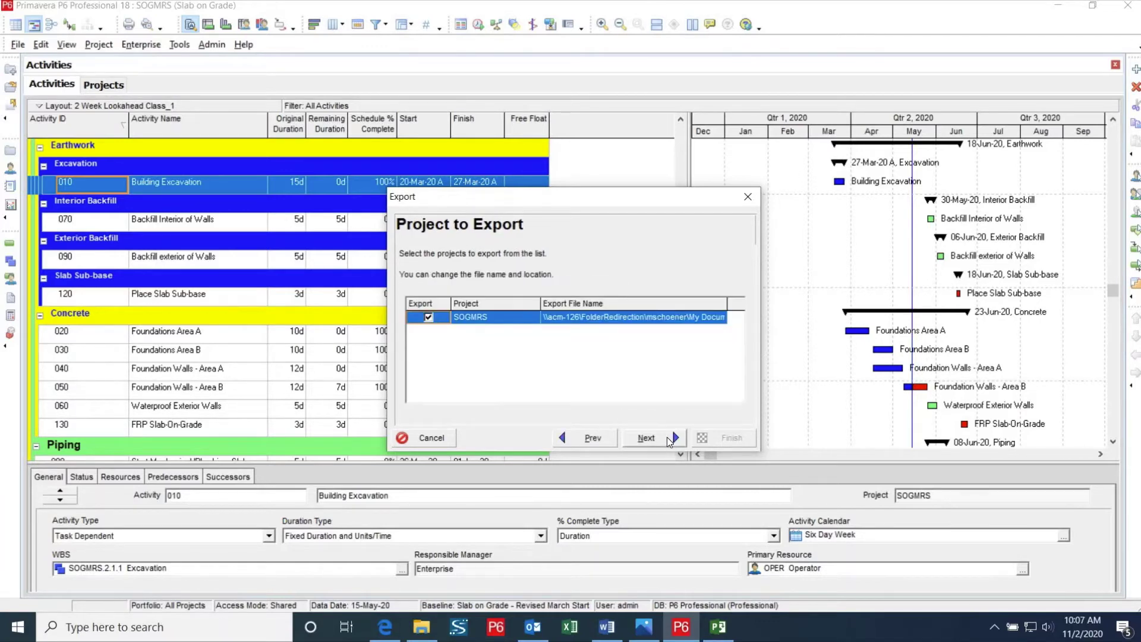
- Set the export file name to SOGMRS.xml, saved in the Downloads folder
click(654, 321)
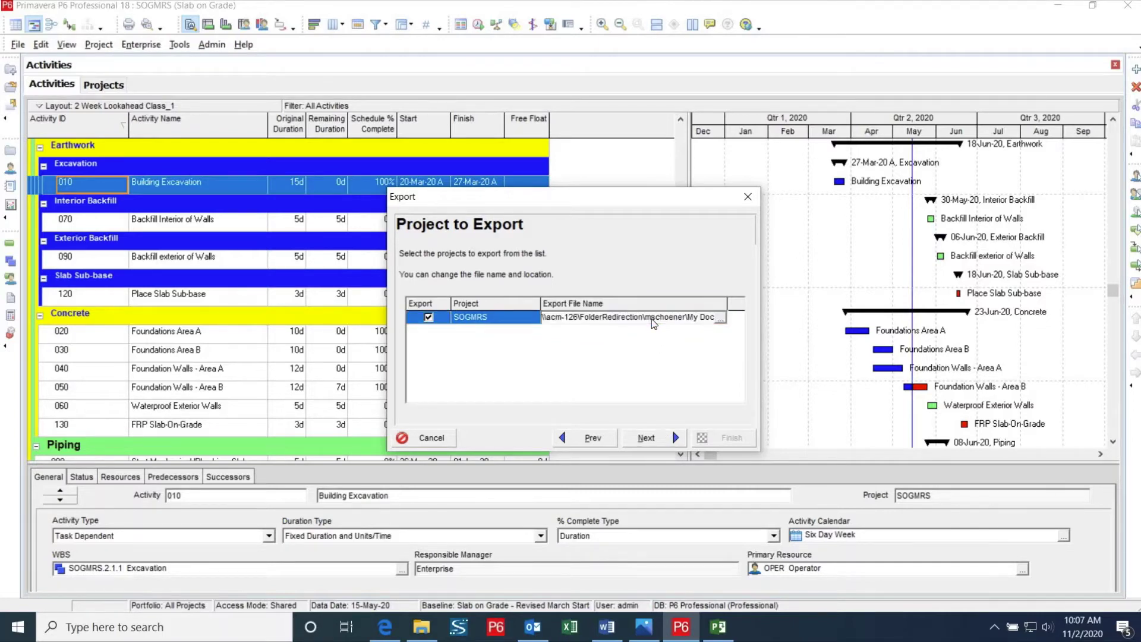
click(721, 317)
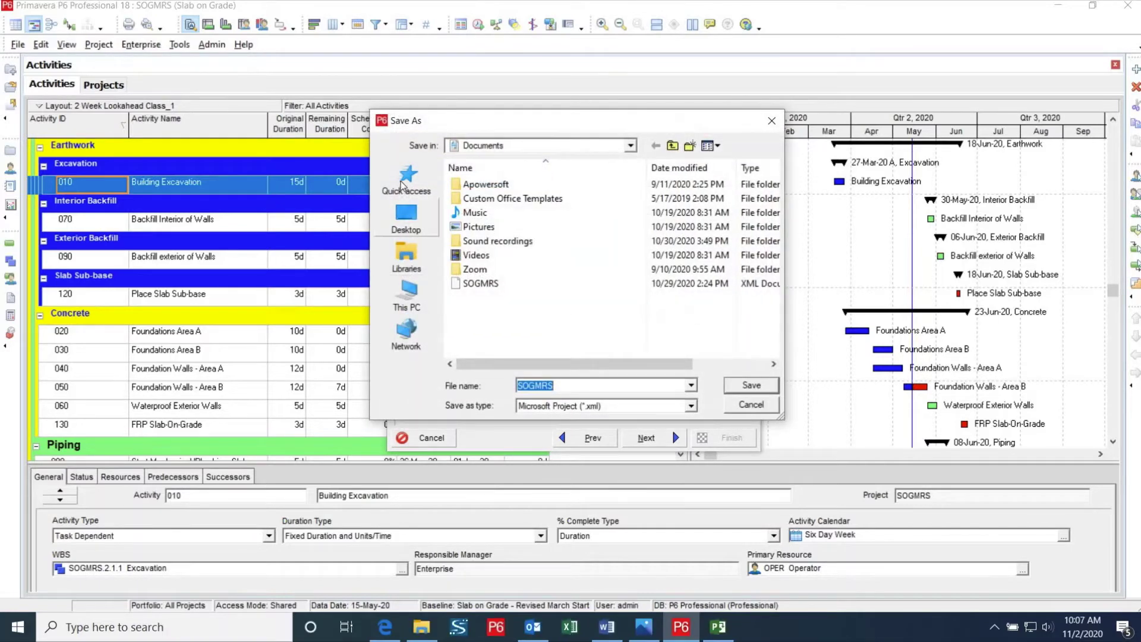
click(406, 179)
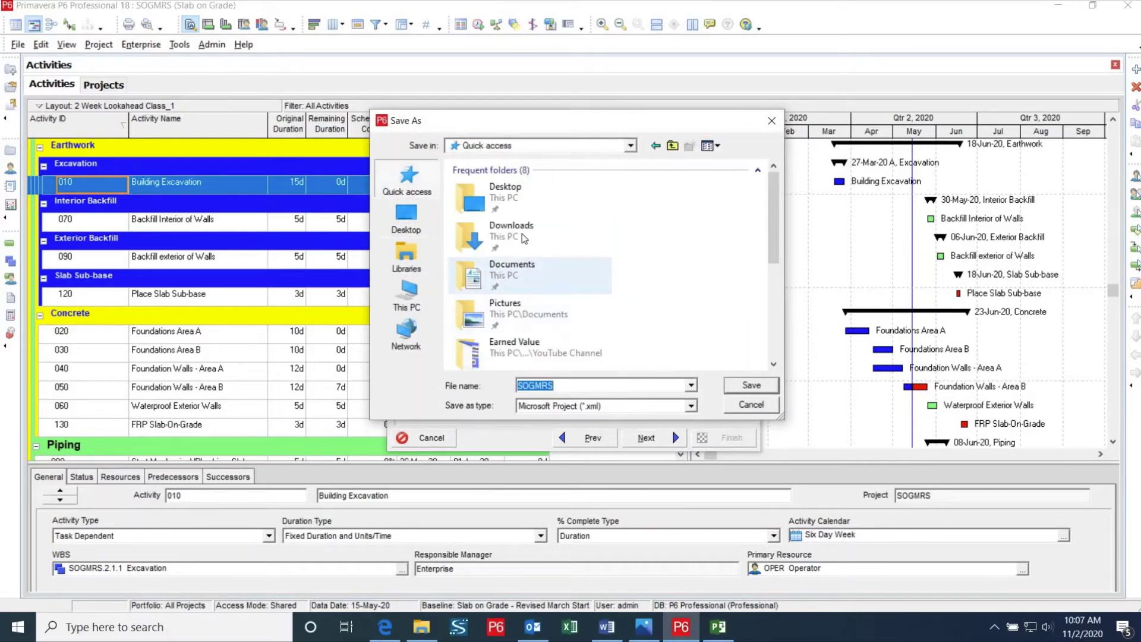
double_click(523, 237)
click(769, 387)
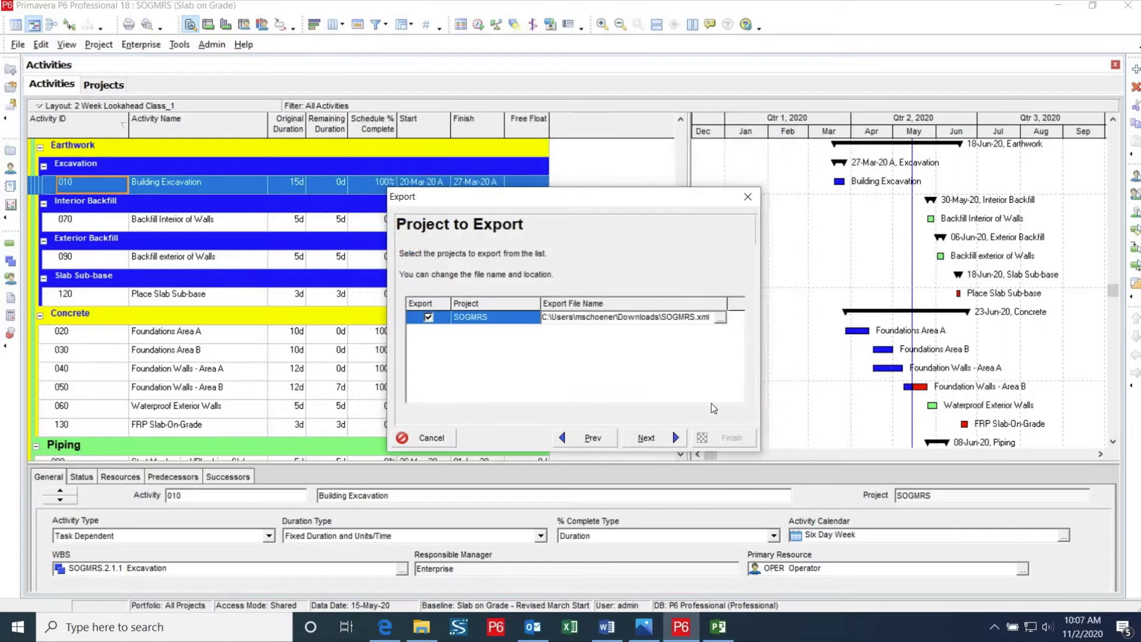
click(651, 440)
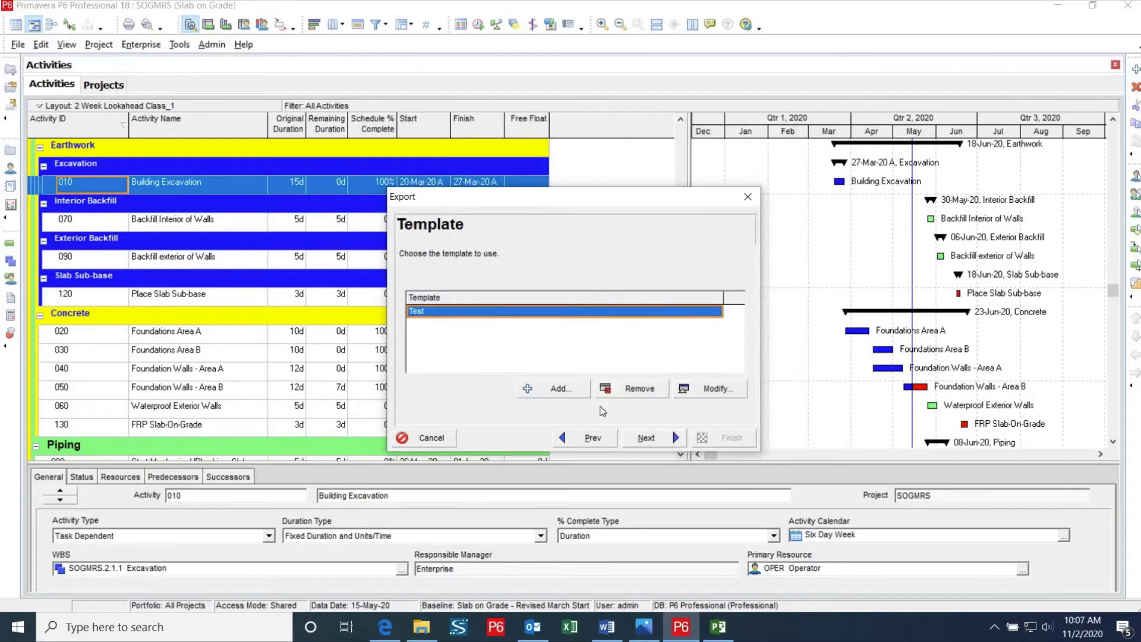
- Review a new template's WBS, resource and custom field options, discard it, and export with Test
click(562, 390)
click(419, 234)
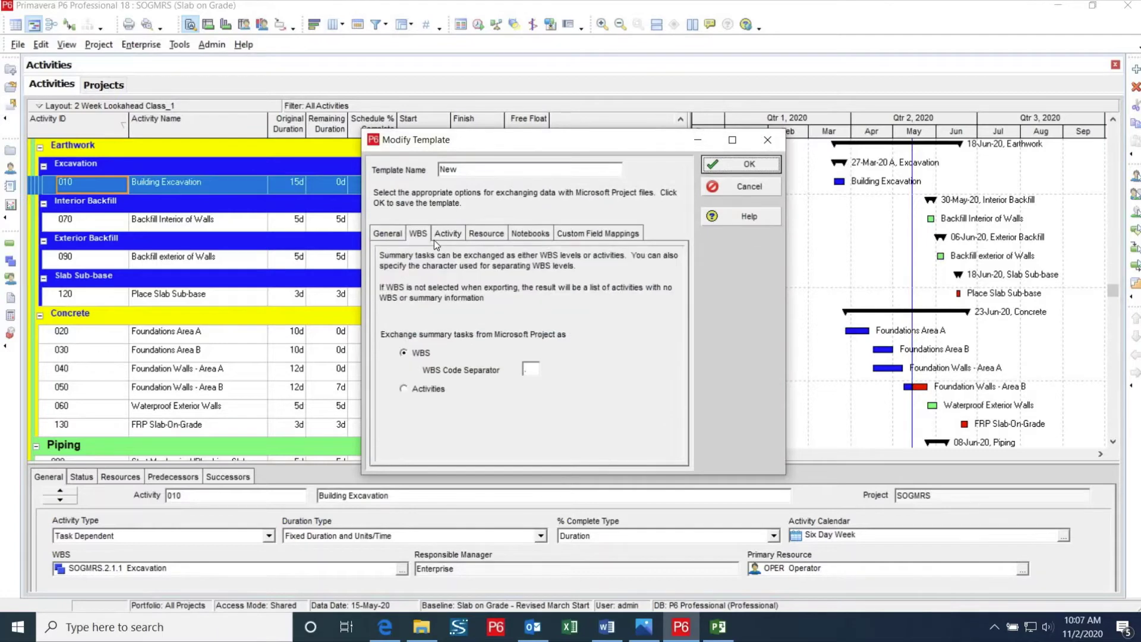
click(486, 234)
click(576, 234)
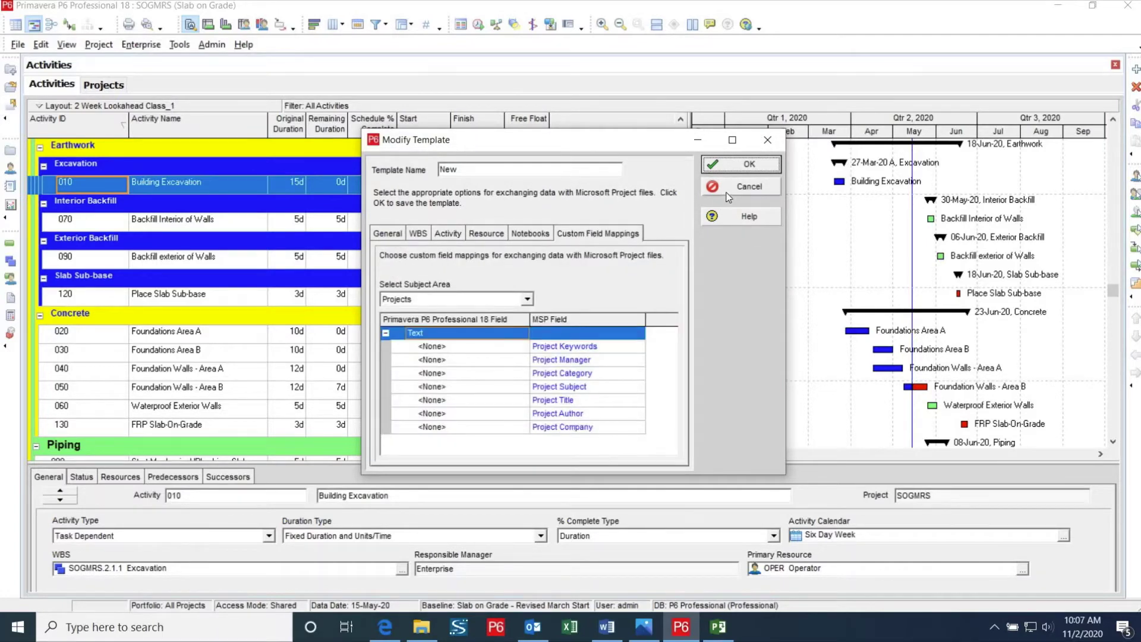
click(737, 186)
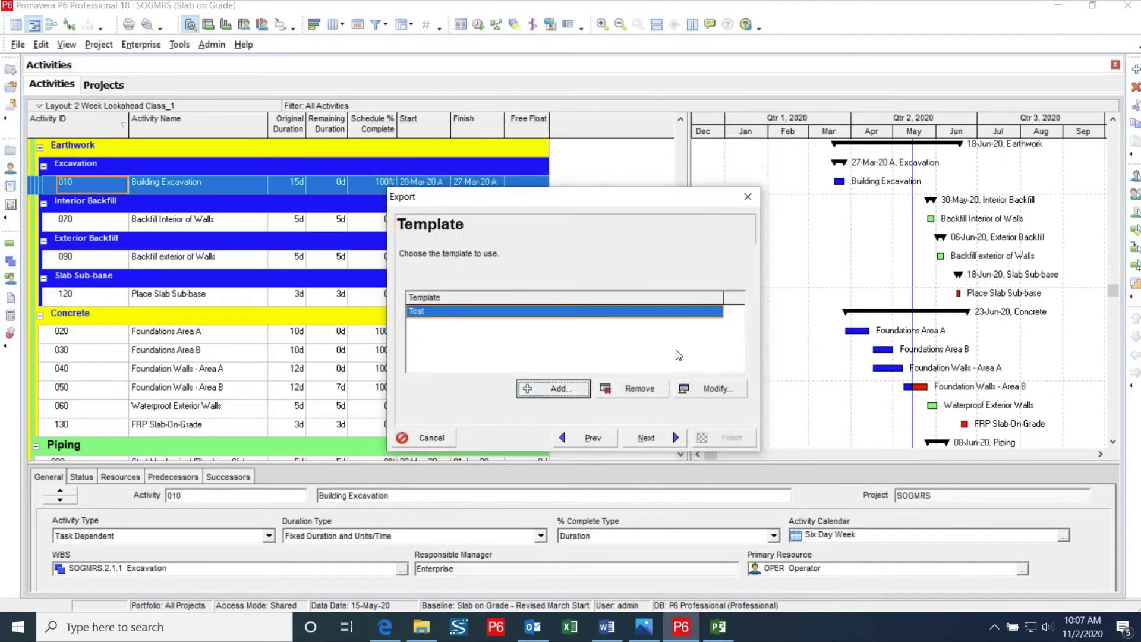
click(670, 443)
click(726, 437)
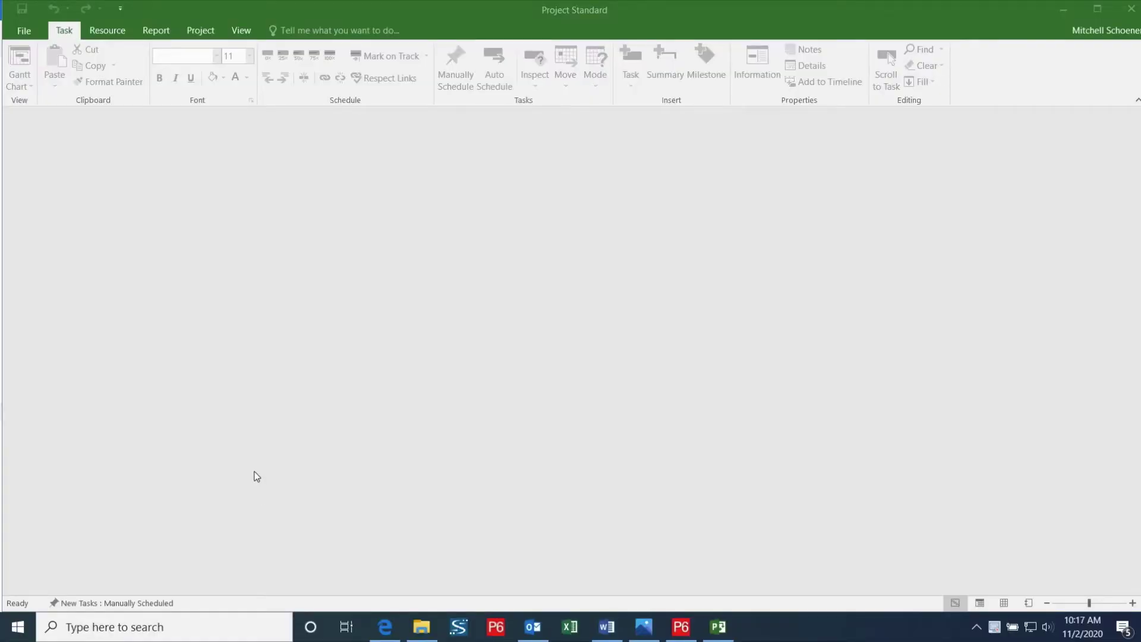
- Open SOGMRS.xml from Downloads with the XML Format filter and import it as a new project
click(33, 34)
click(66, 119)
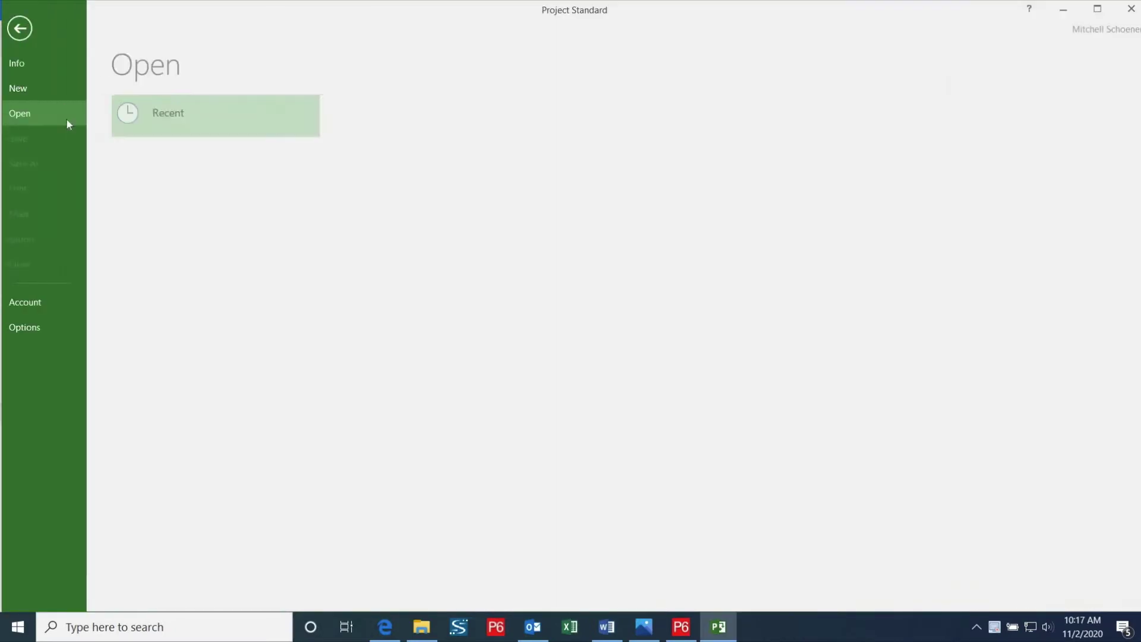
click(177, 263)
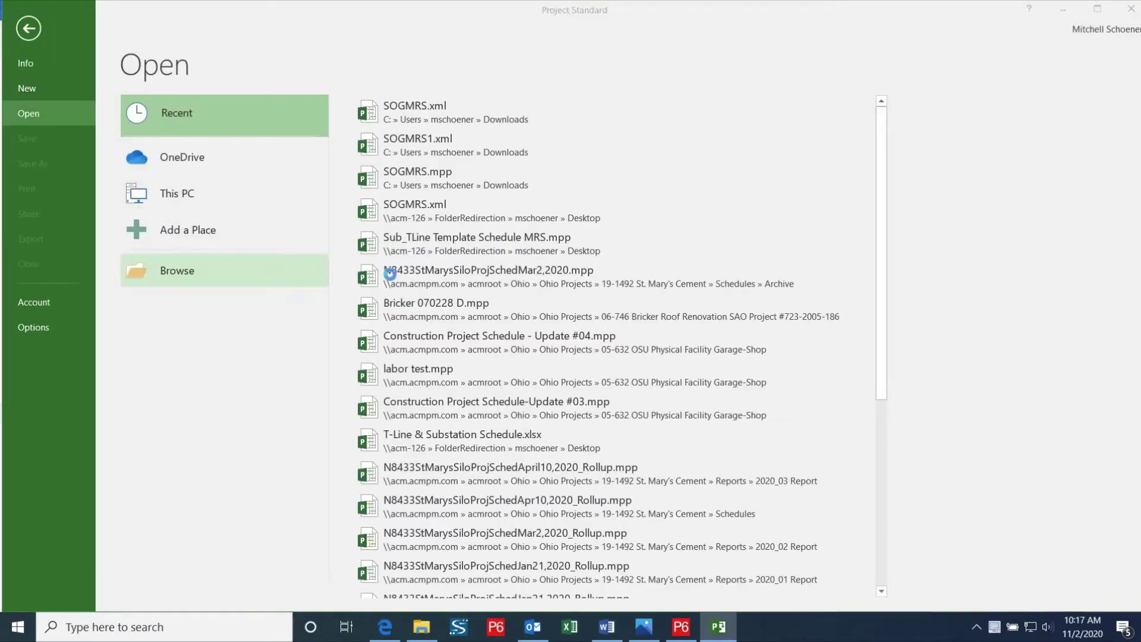
click(62, 157)
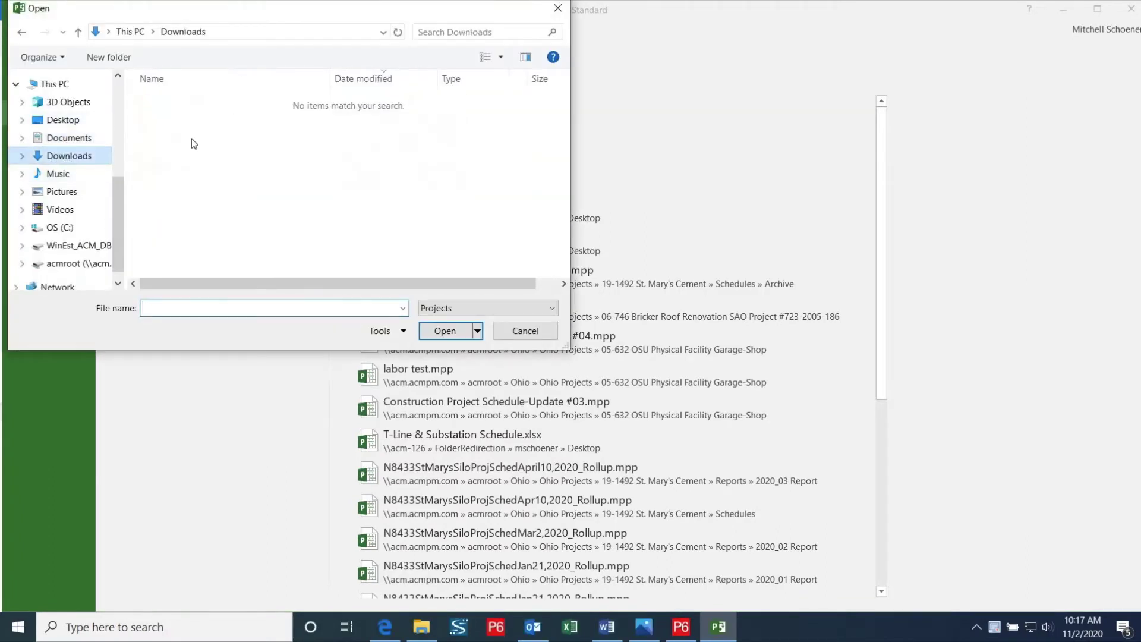
click(443, 310)
click(480, 424)
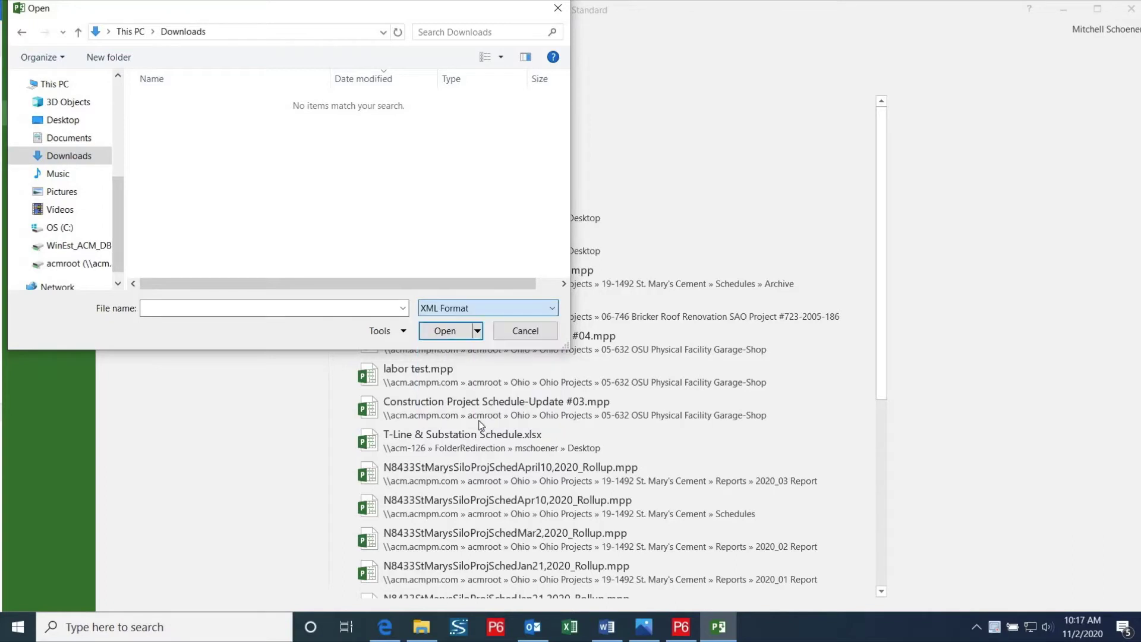
click(304, 126)
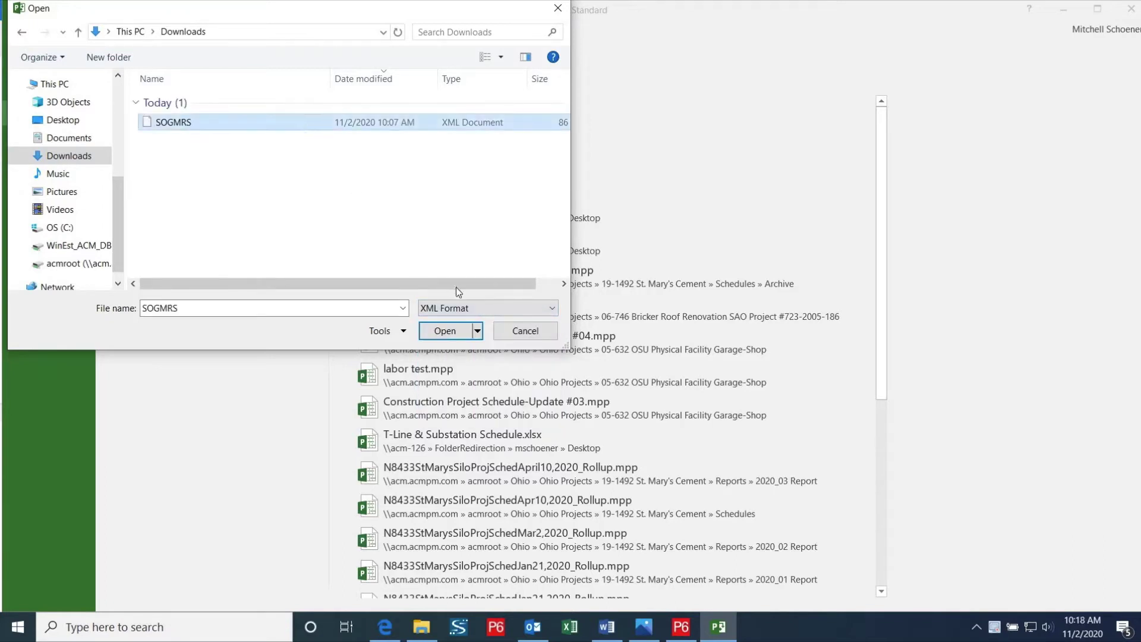
click(446, 331)
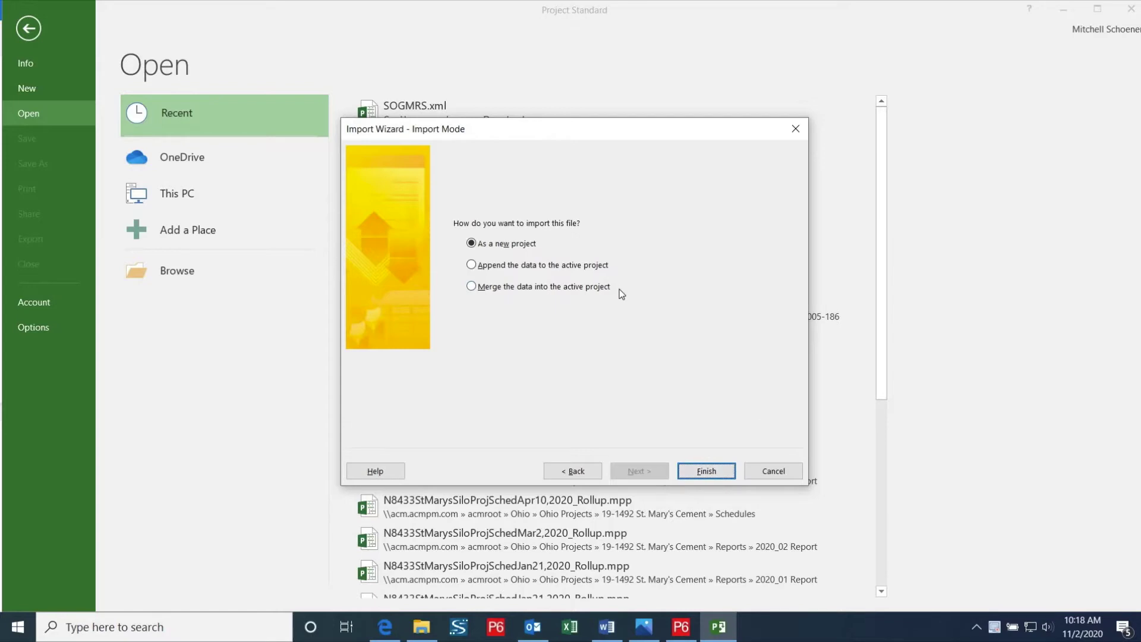
click(718, 474)
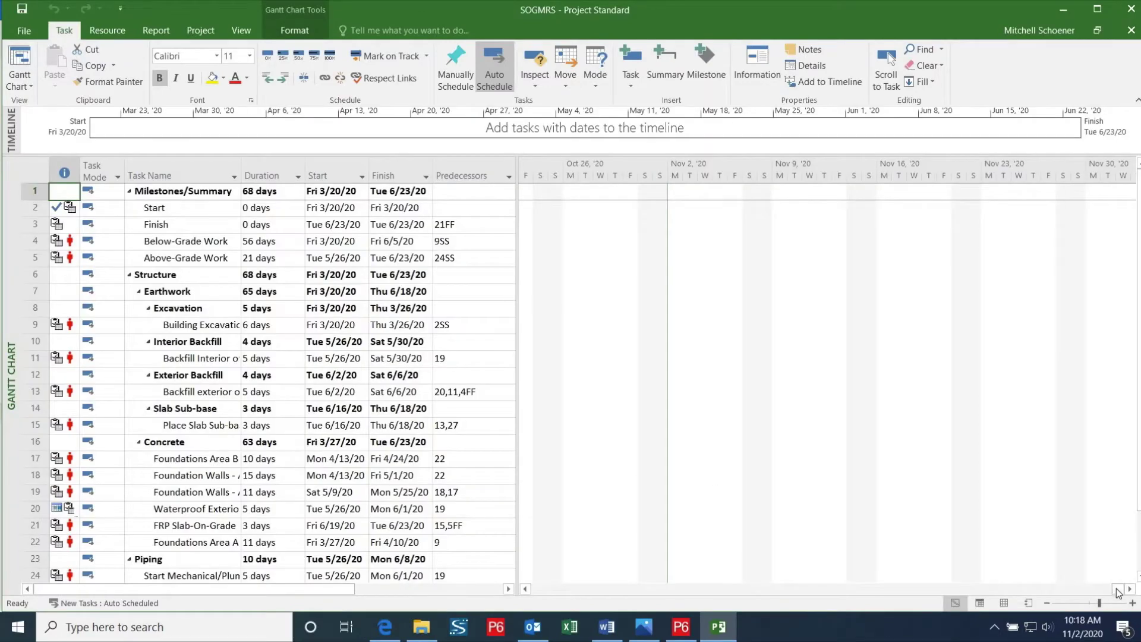
- Zoom the Gantt chart out twice to months and check the start dates of rows 17 and 22
drag(1118, 592, 969, 591)
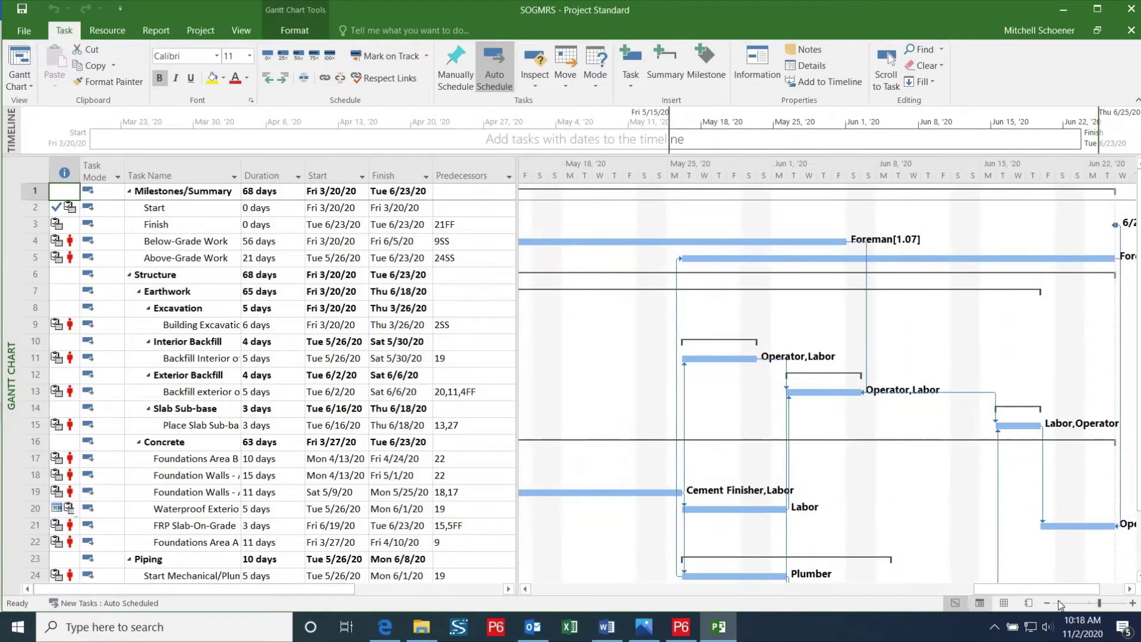
click(1048, 603)
click(1048, 603)
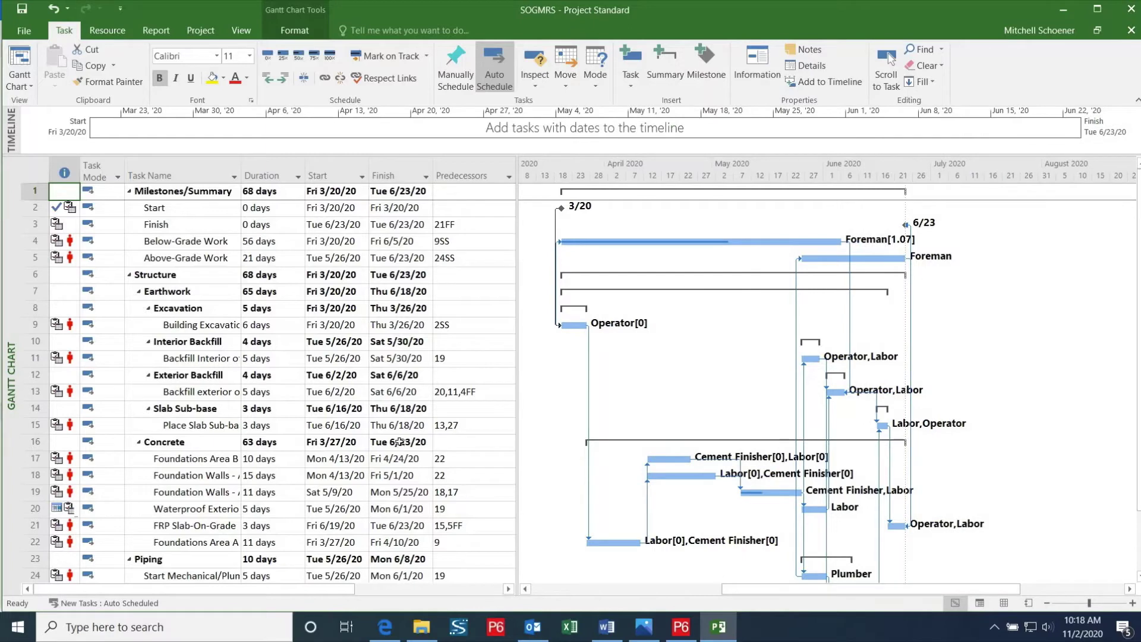
scroll(397, 441, down, 1)
scroll(398, 442, up, 1)
scroll(354, 470, down, 1)
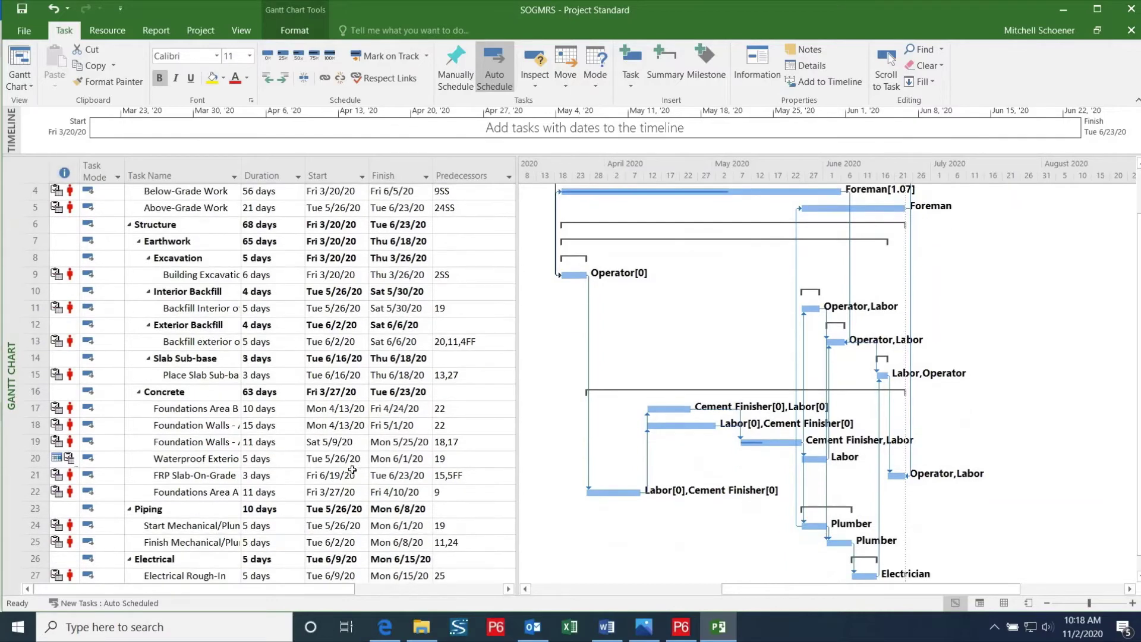
scroll(351, 470, up, 1)
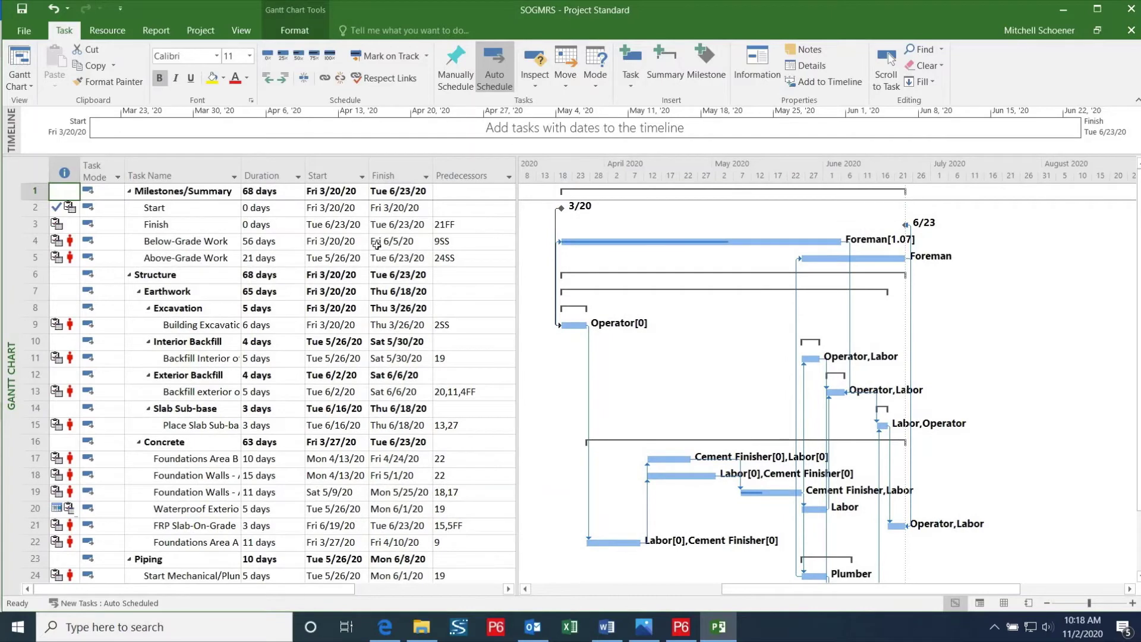
scroll(376, 247, down, 1)
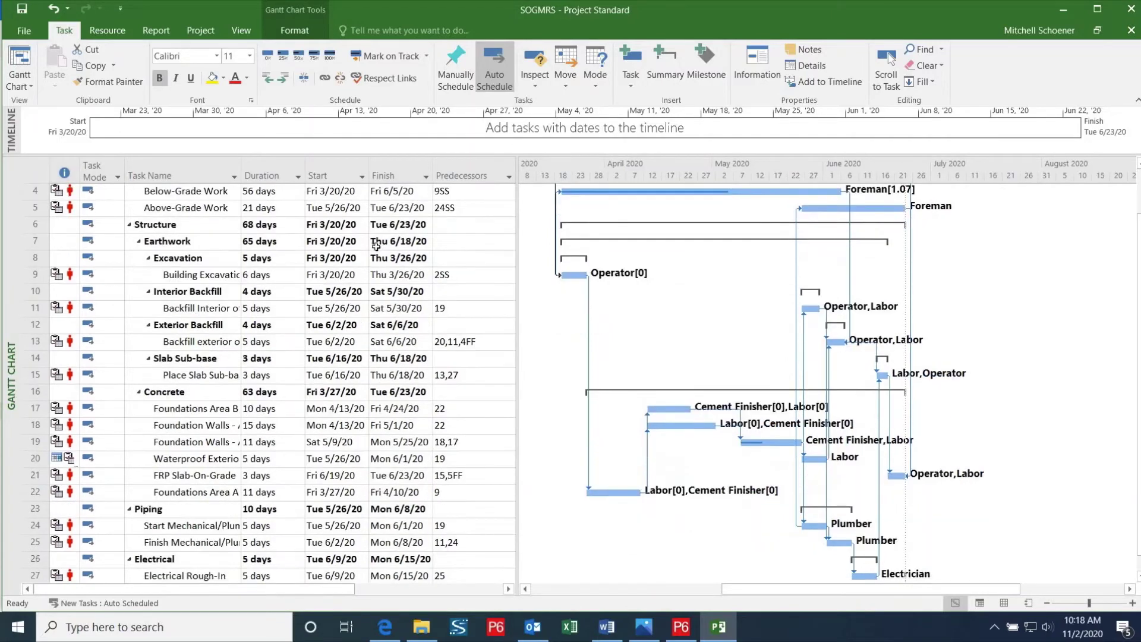
click(367, 413)
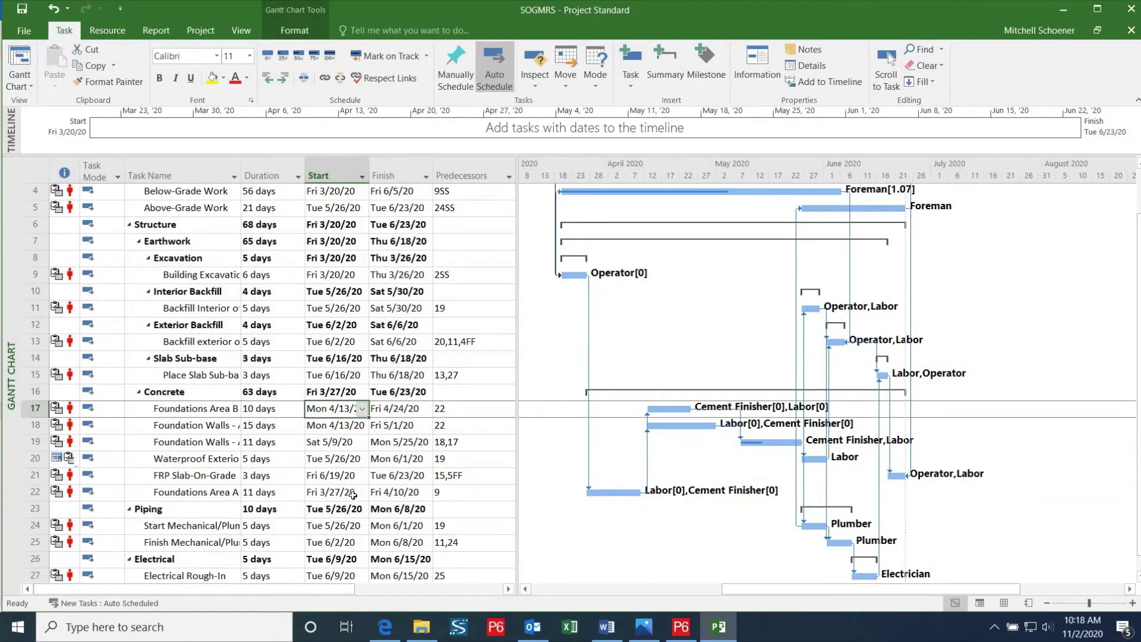
click(354, 492)
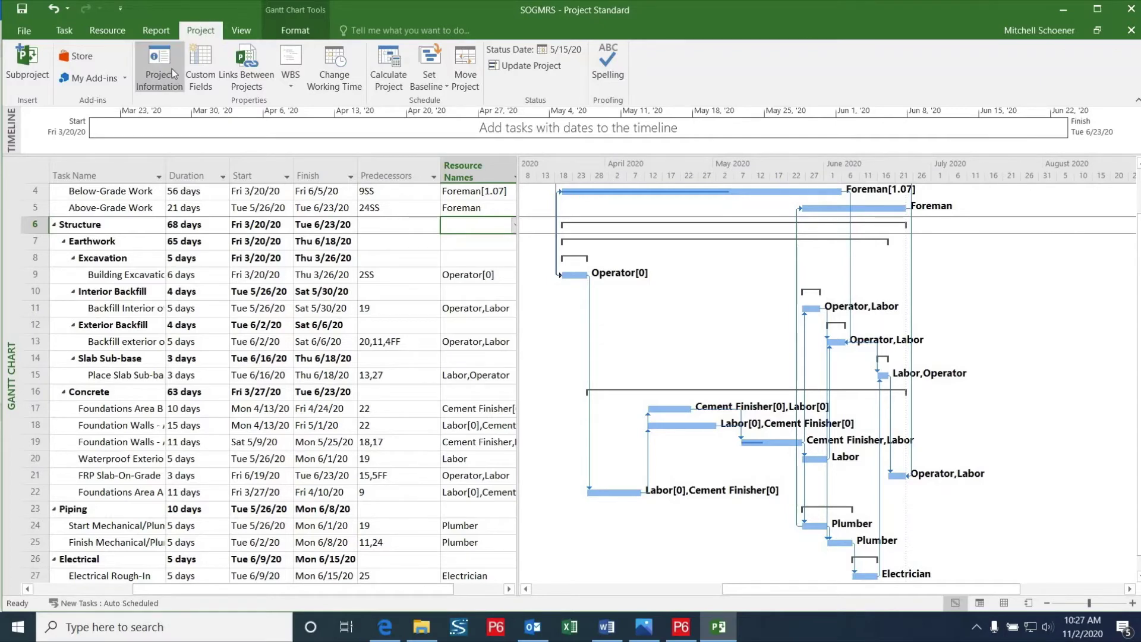
- In Change Working Time, copy Standard 5 Day Workweek into a new base calendar called Six-Day Week
click(333, 80)
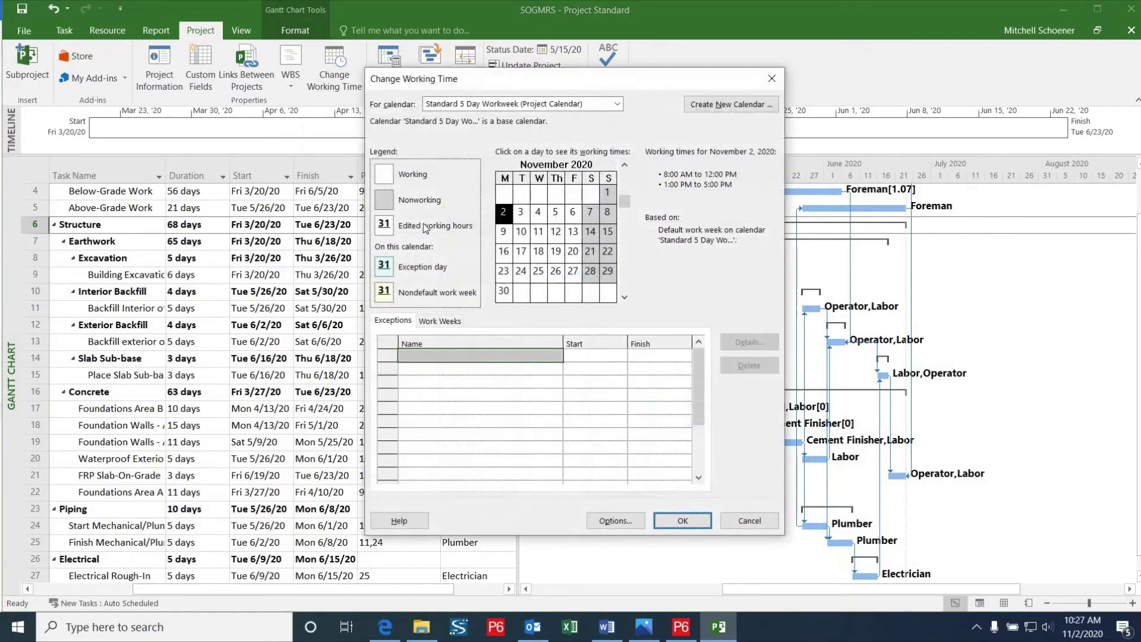
click(713, 104)
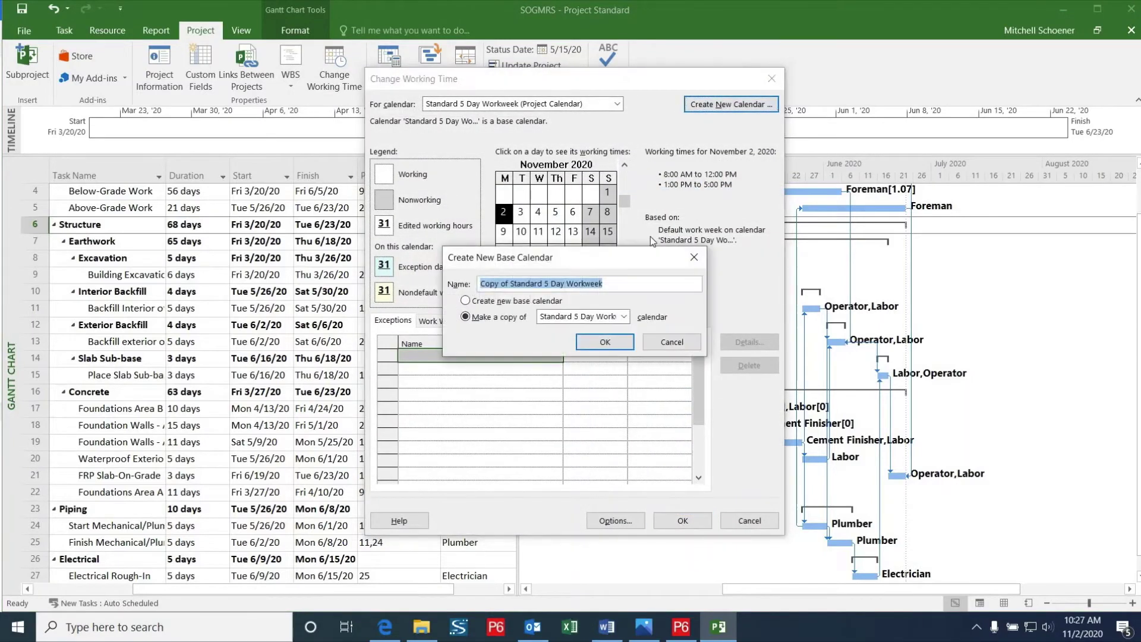
text(S)
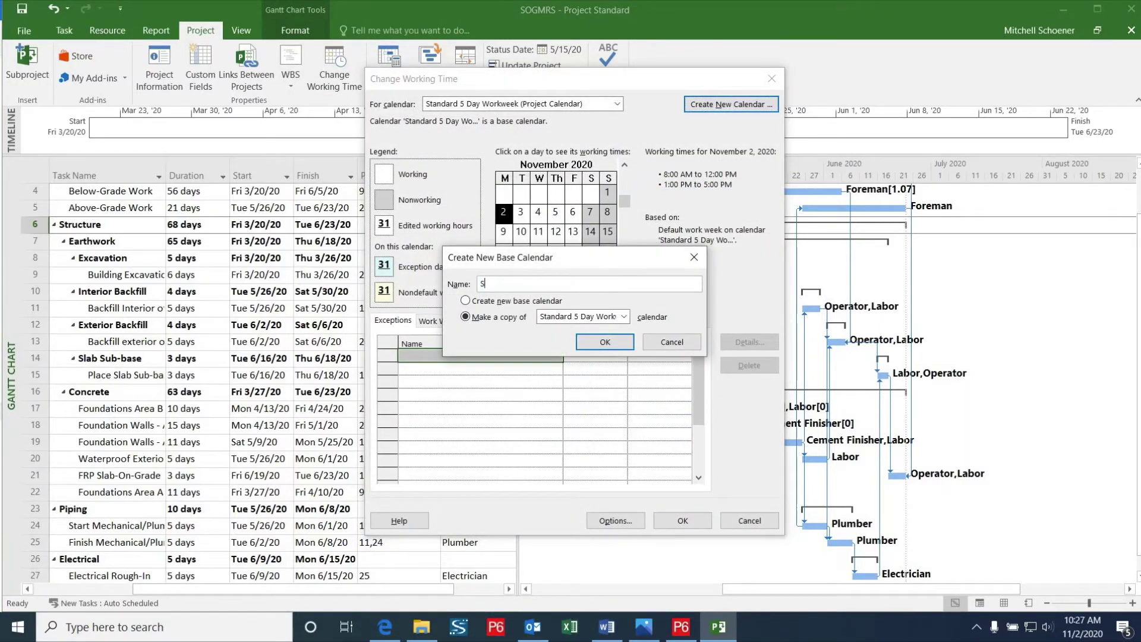
text(ix-Day Week)
key(Return)
click(439, 321)
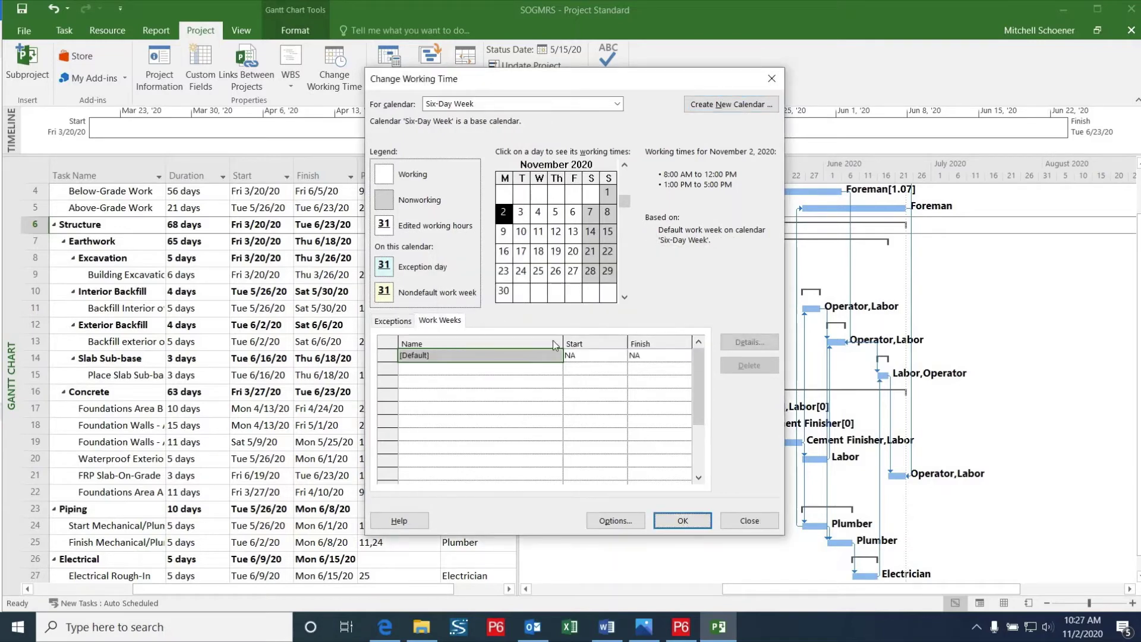
- Give Saturday in the default work week specific working times starting at 8:00 AM
key(alt+d)
click(485, 329)
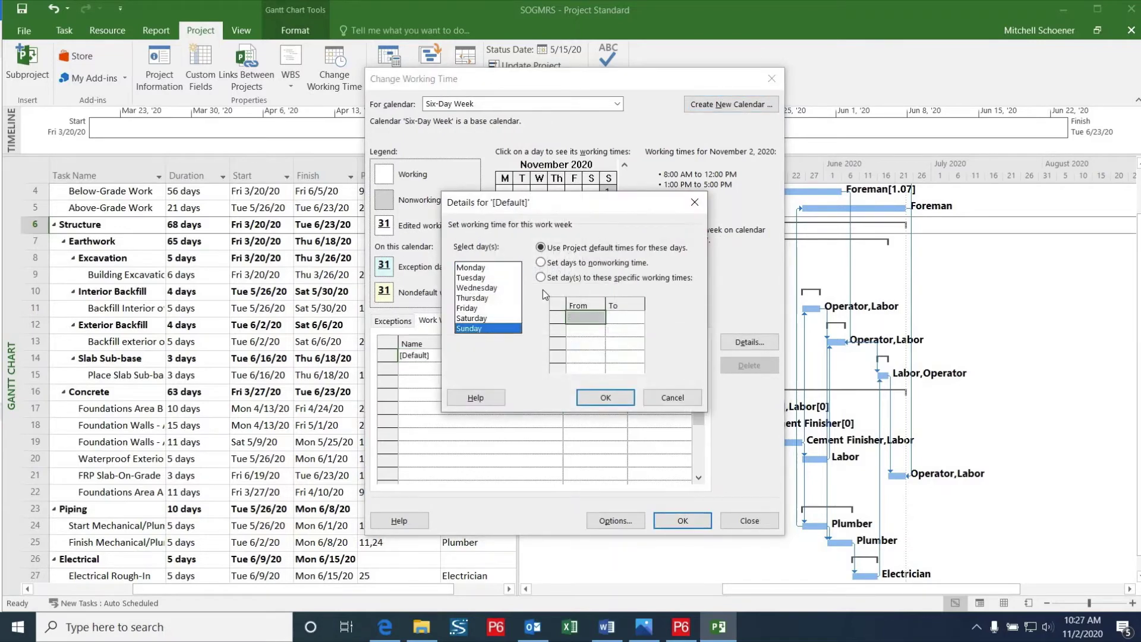
click(501, 319)
click(541, 277)
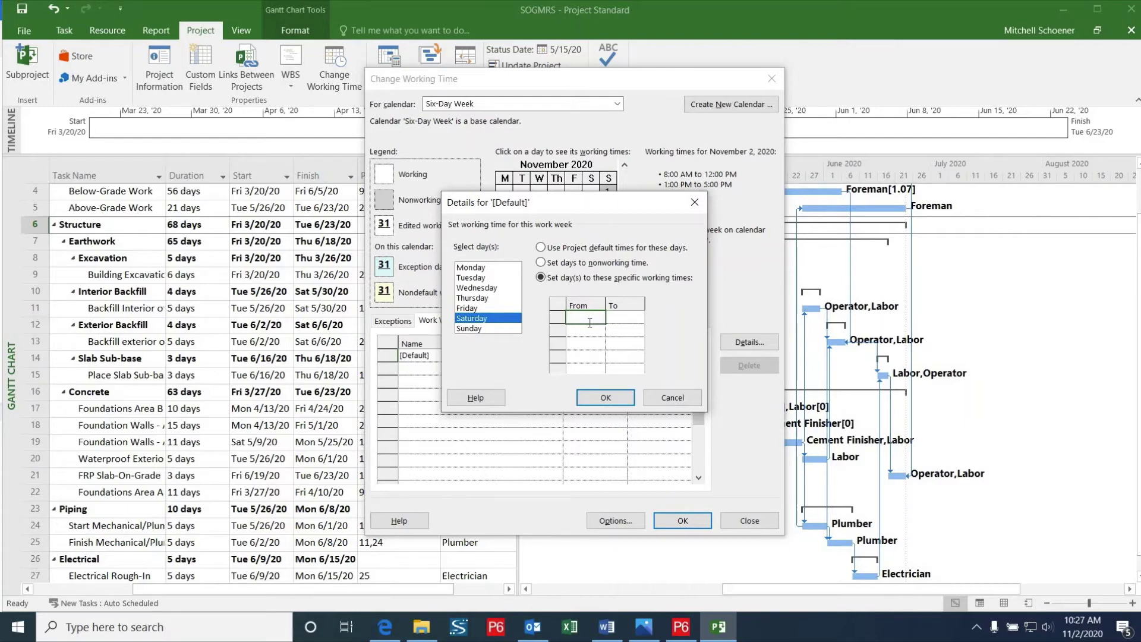
text(8)
key(Return)
key(Tab)
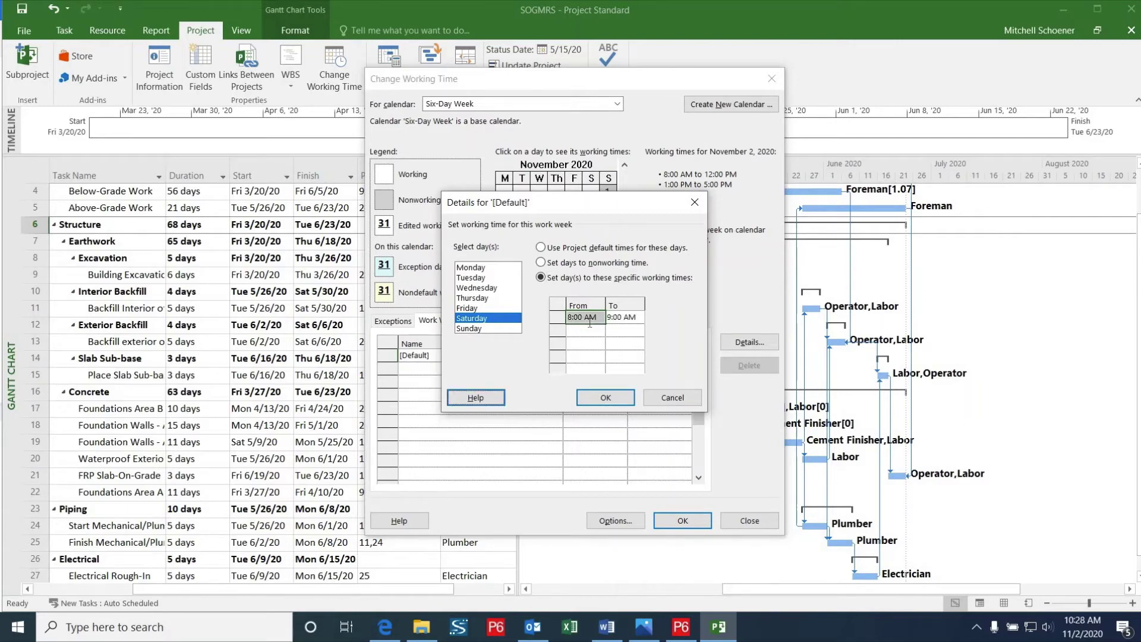
- Complete Saturday's hours as 8:00 AM–12:00 PM and 1:00 PM–5:00 PM and save the calendar
click(627, 317)
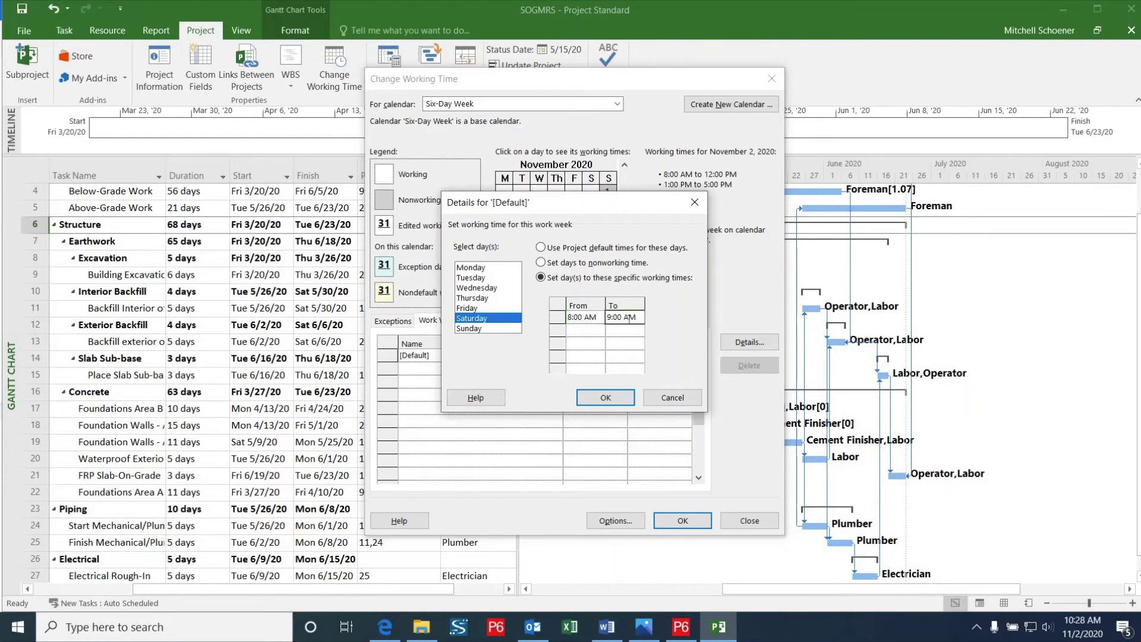
text(12)
click(577, 332)
text(1)
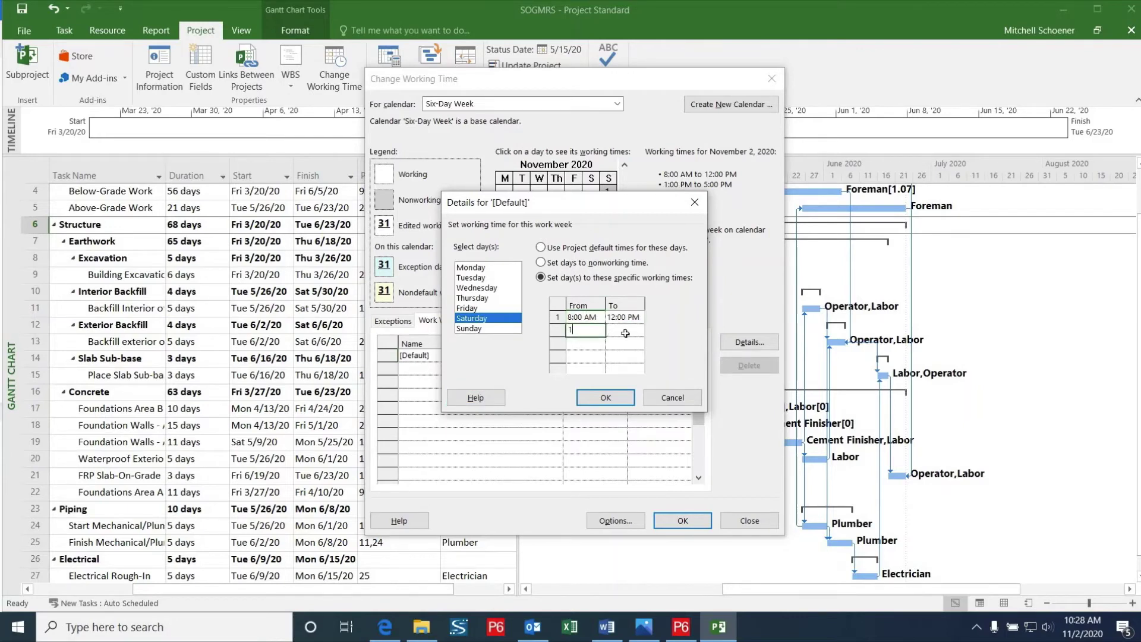
click(626, 332)
text(5)
key(Return)
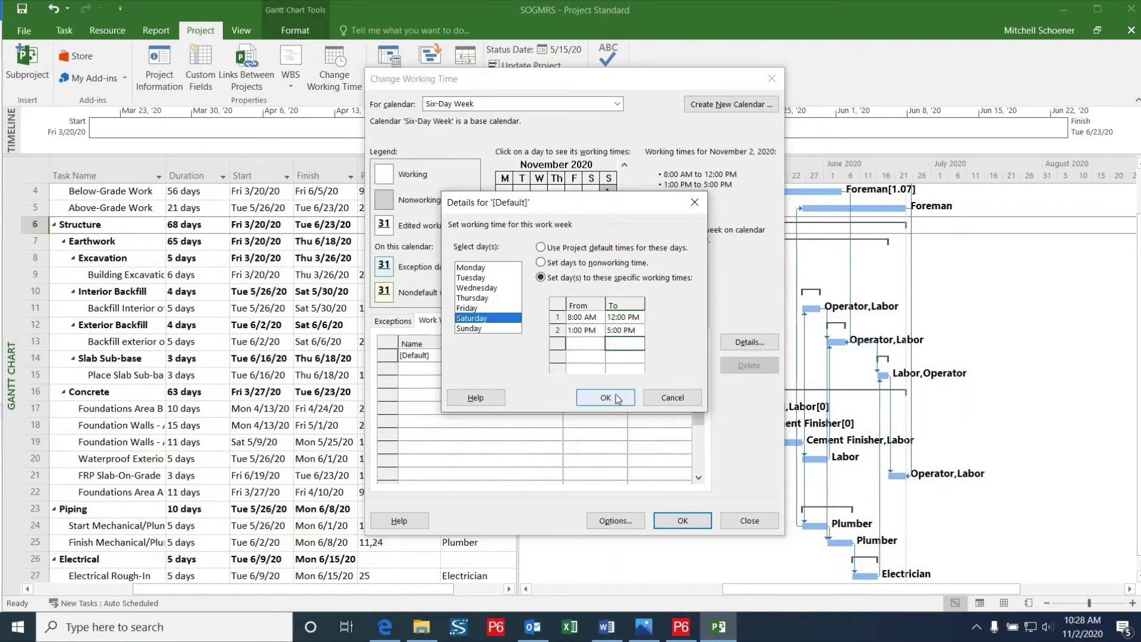
click(615, 395)
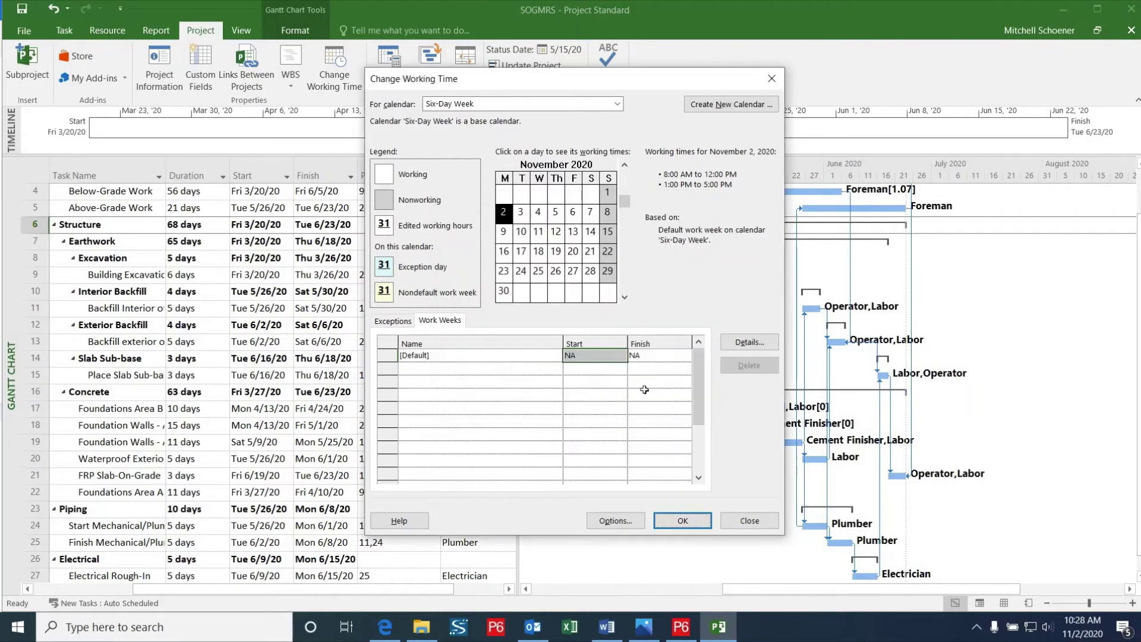
click(683, 521)
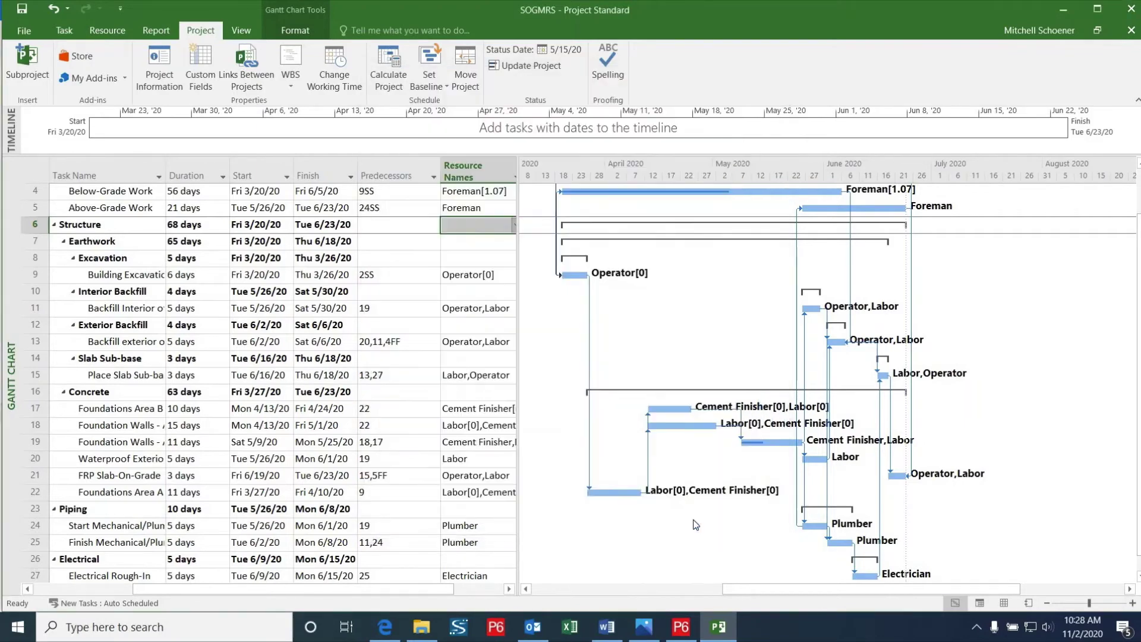
- Insert a Task Calendar column just before the Resource Names column
right_click(468, 174)
click(511, 283)
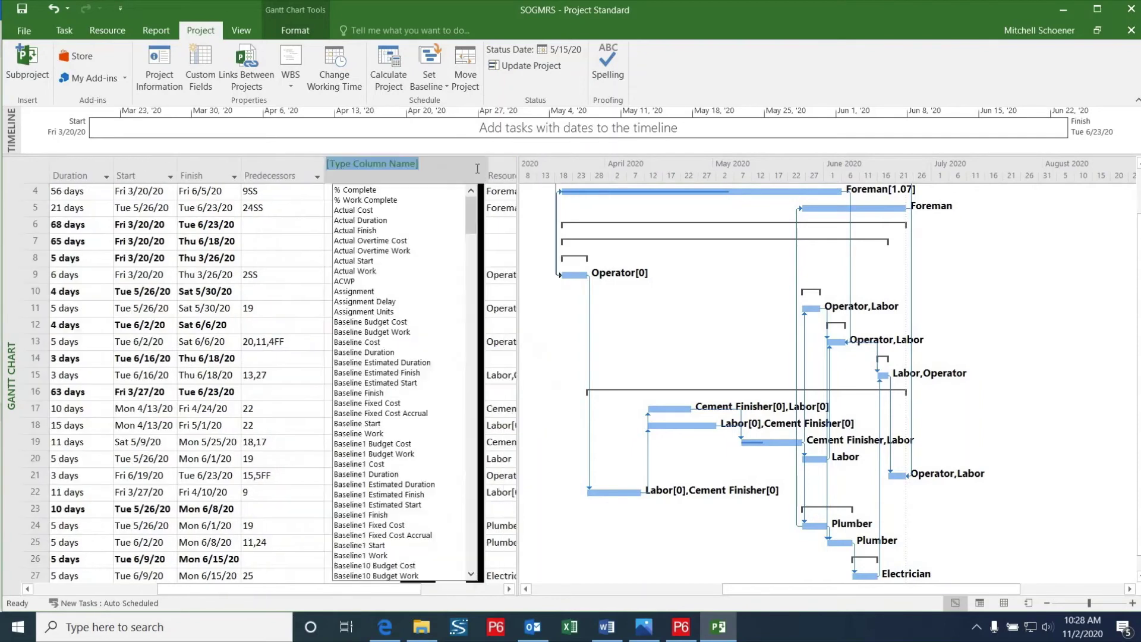
scroll(404, 333, down, 20)
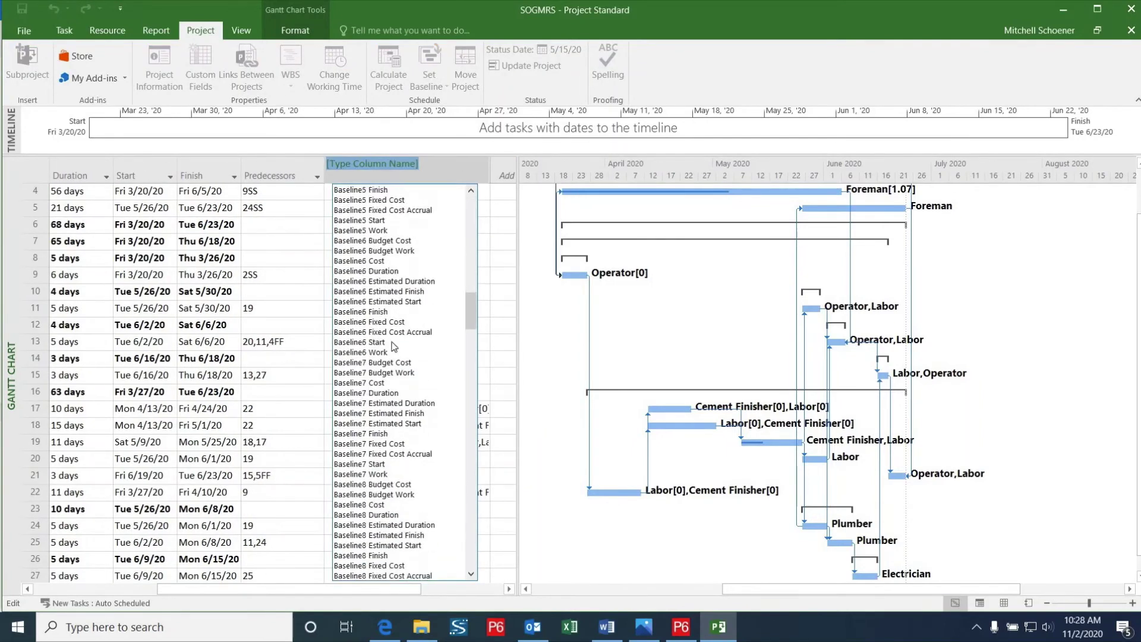
scroll(389, 358, down, 20)
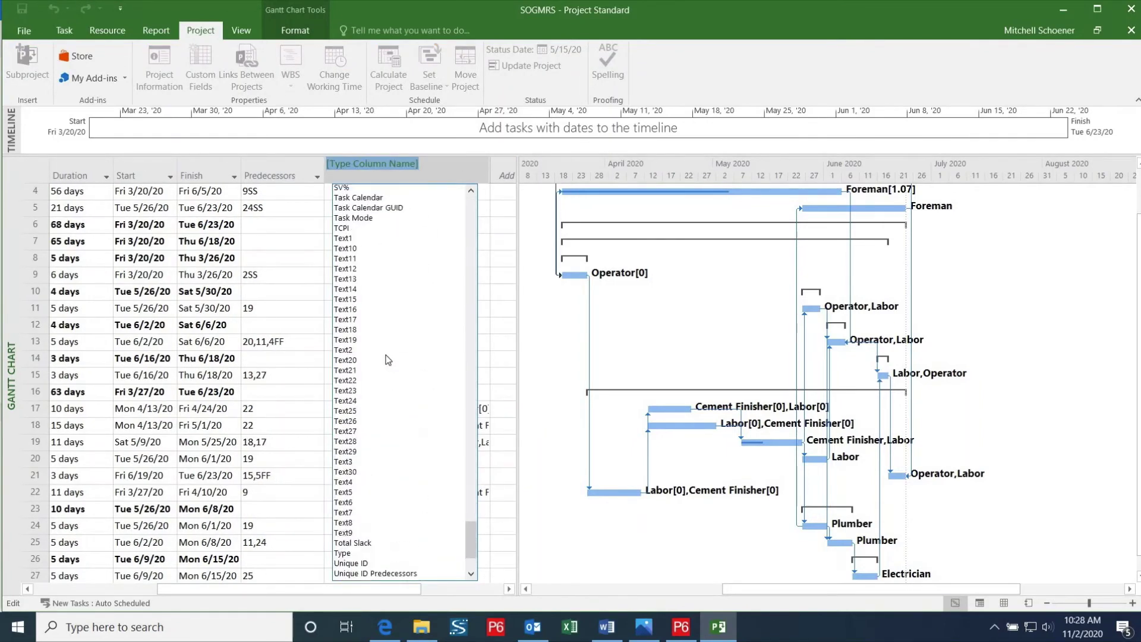
click(372, 261)
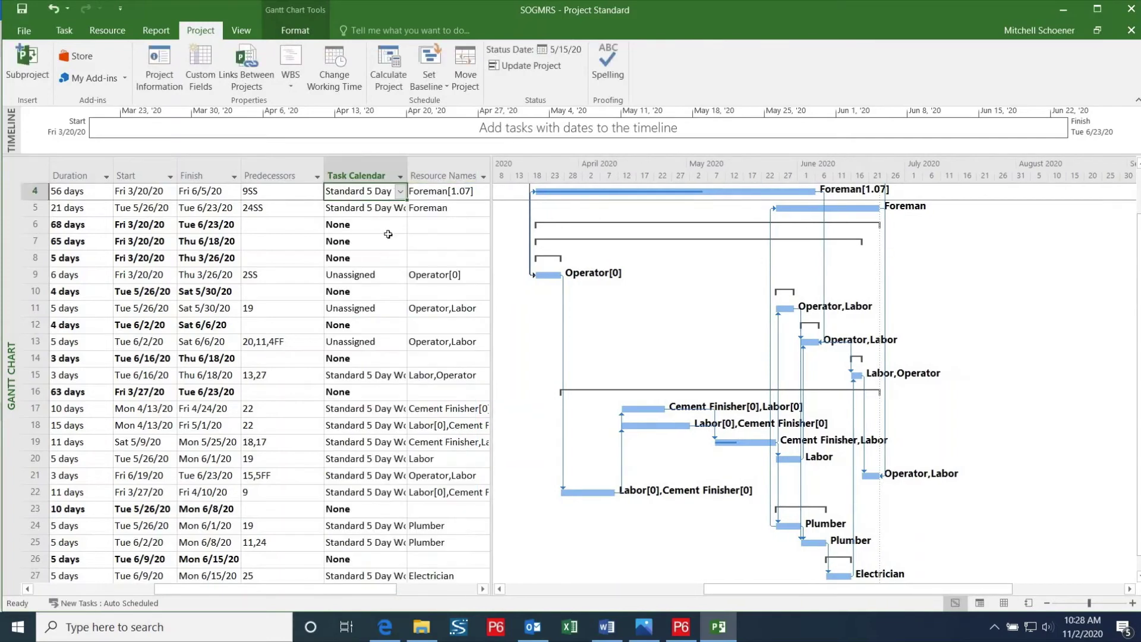
- Assign the Six-Day Week calendar to tasks 9, 11 and 13 and accept the Planning Wizard tip
click(382, 275)
click(401, 277)
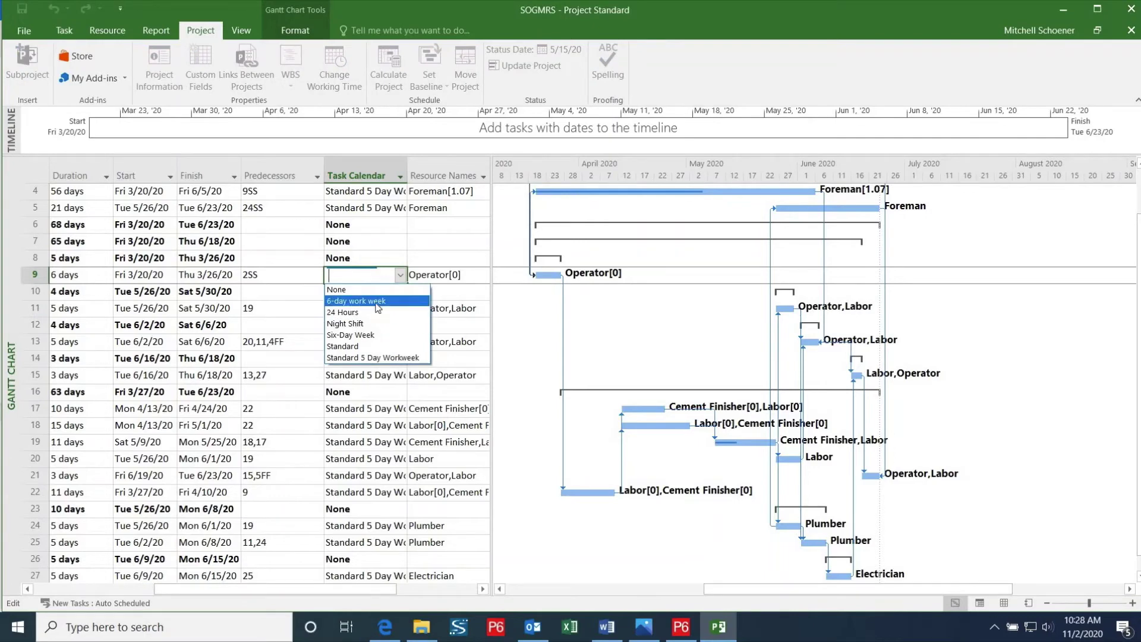
click(357, 334)
click(389, 310)
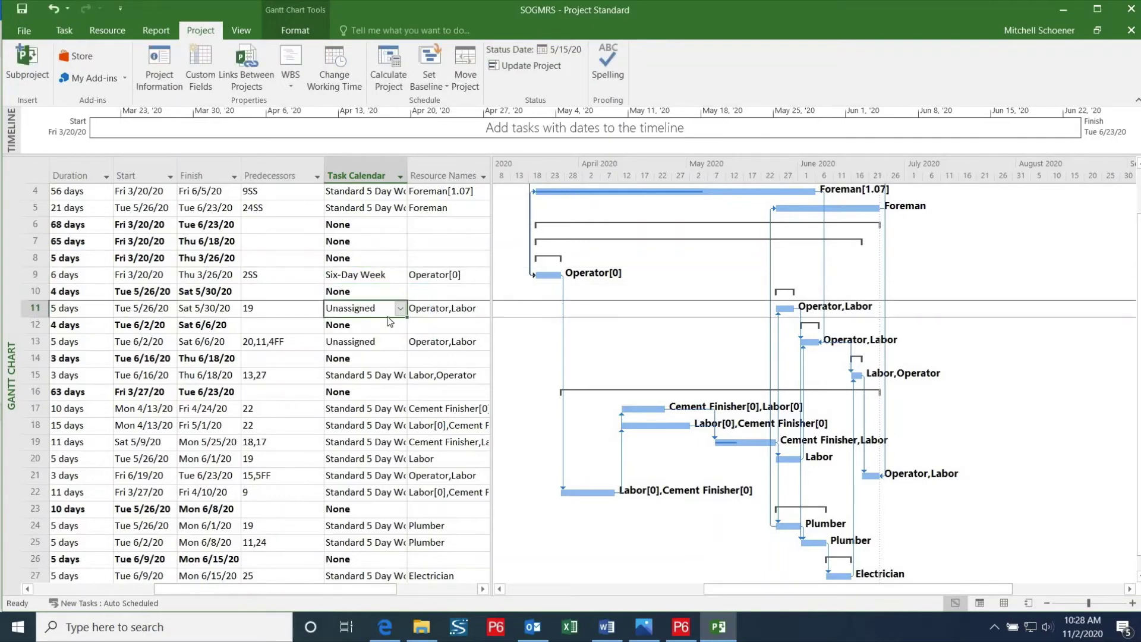
click(400, 308)
click(356, 366)
click(401, 348)
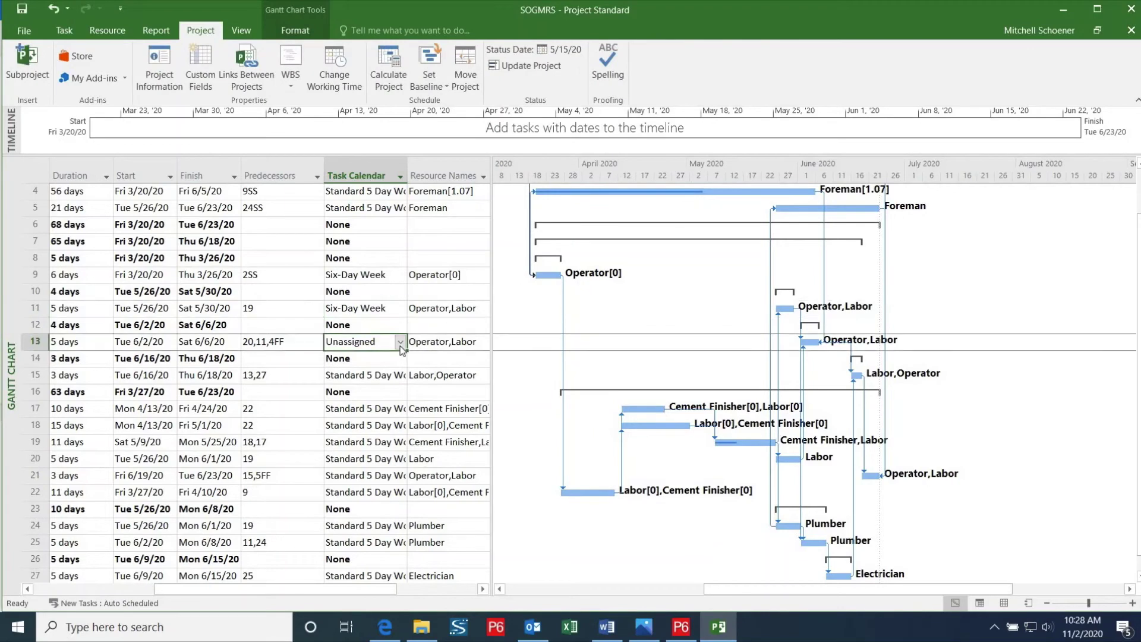
click(401, 345)
click(382, 404)
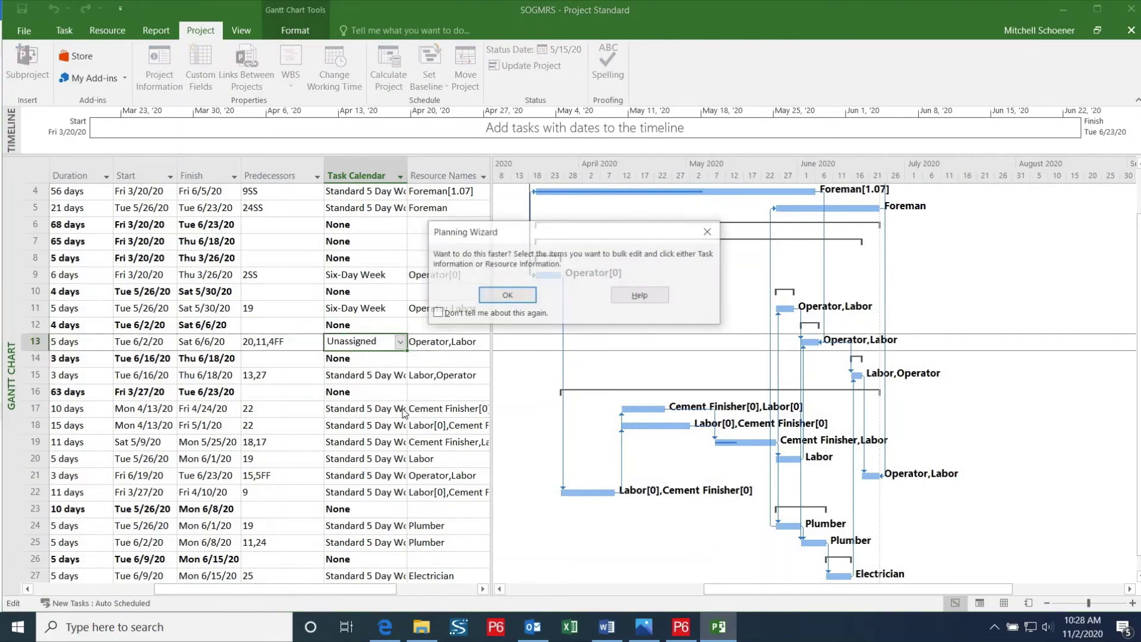
click(505, 293)
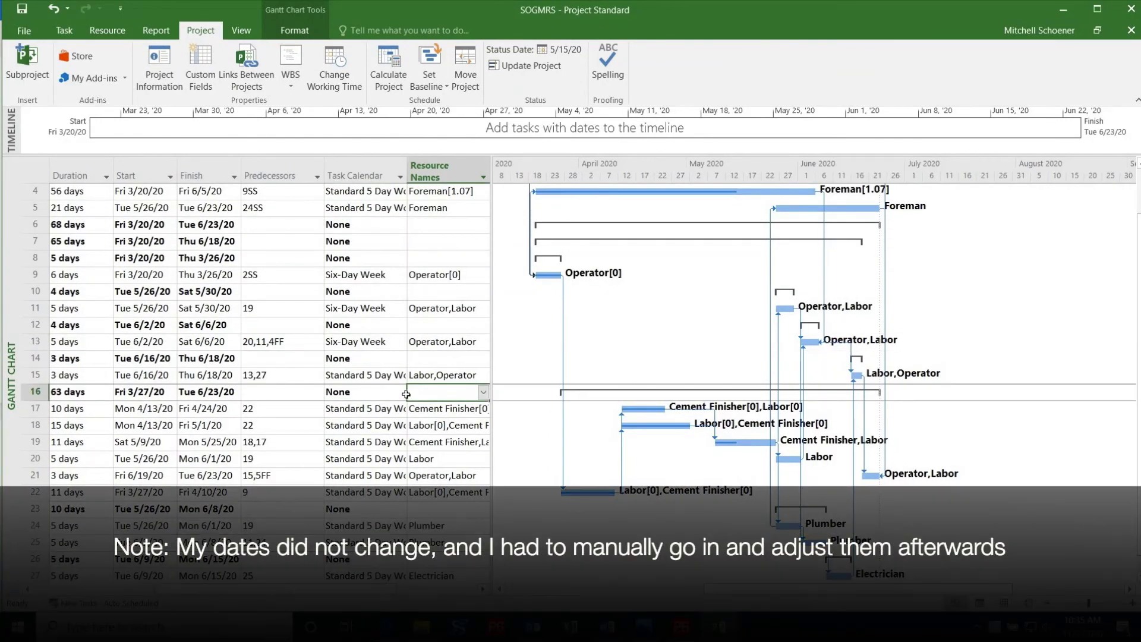
click(379, 360)
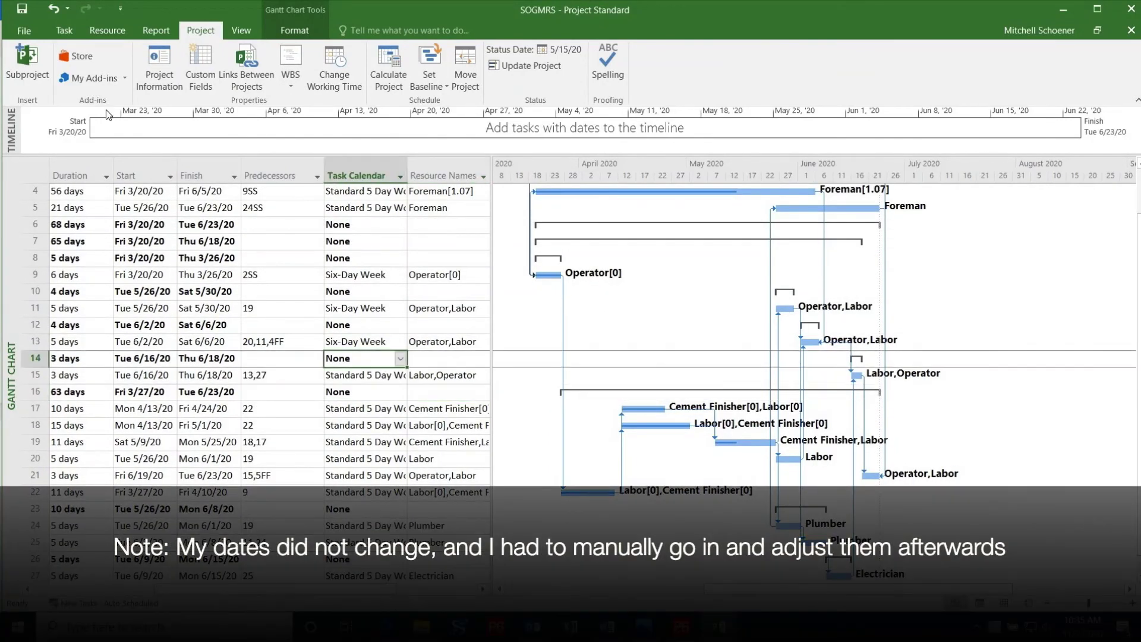
- Export the project in XML Format to the Downloads folder, renaming the file to SOGMRS1
click(25, 33)
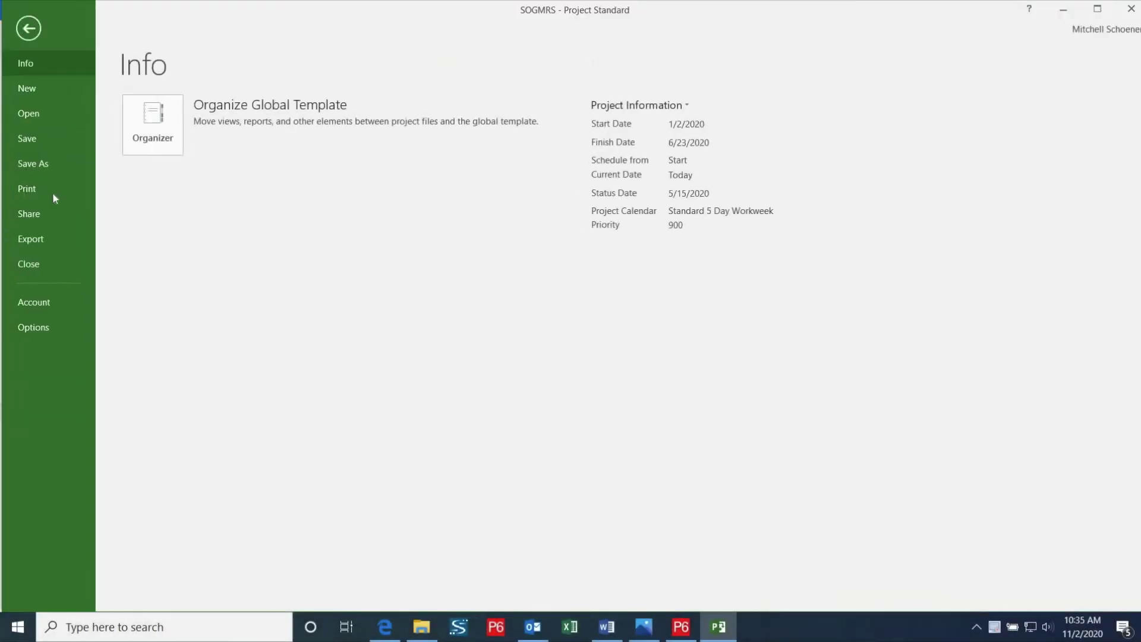
click(41, 239)
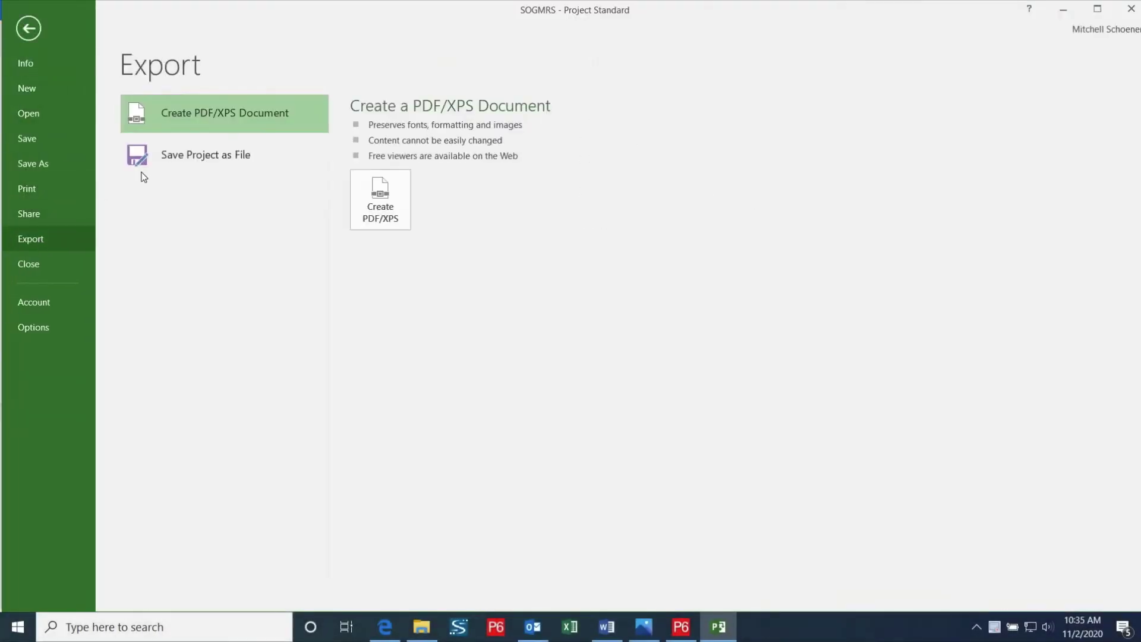
click(194, 160)
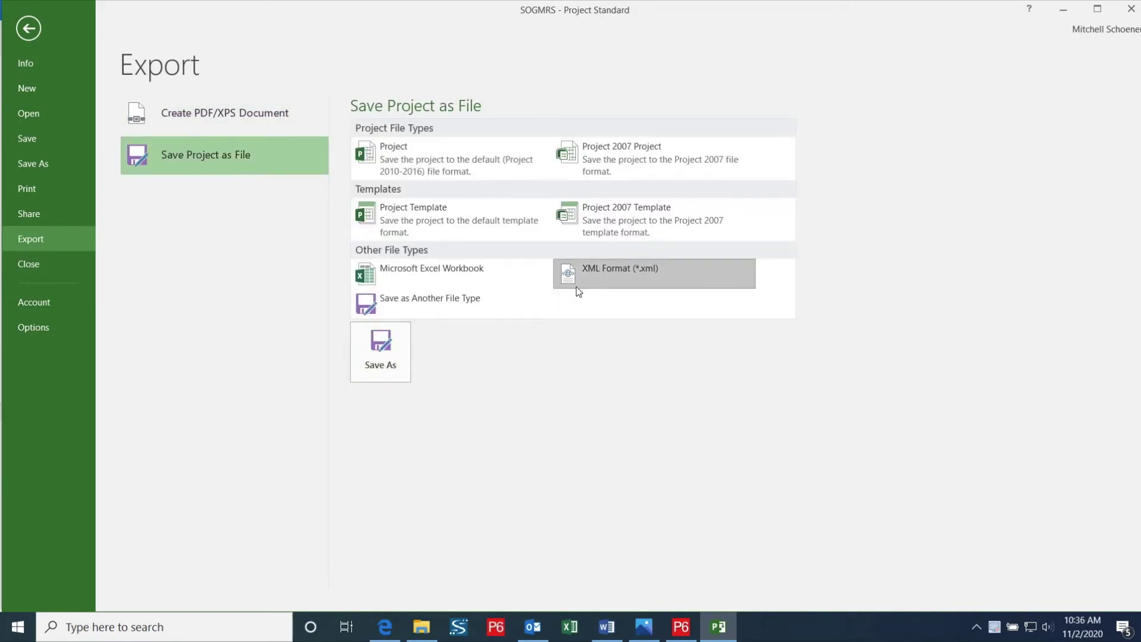
click(392, 365)
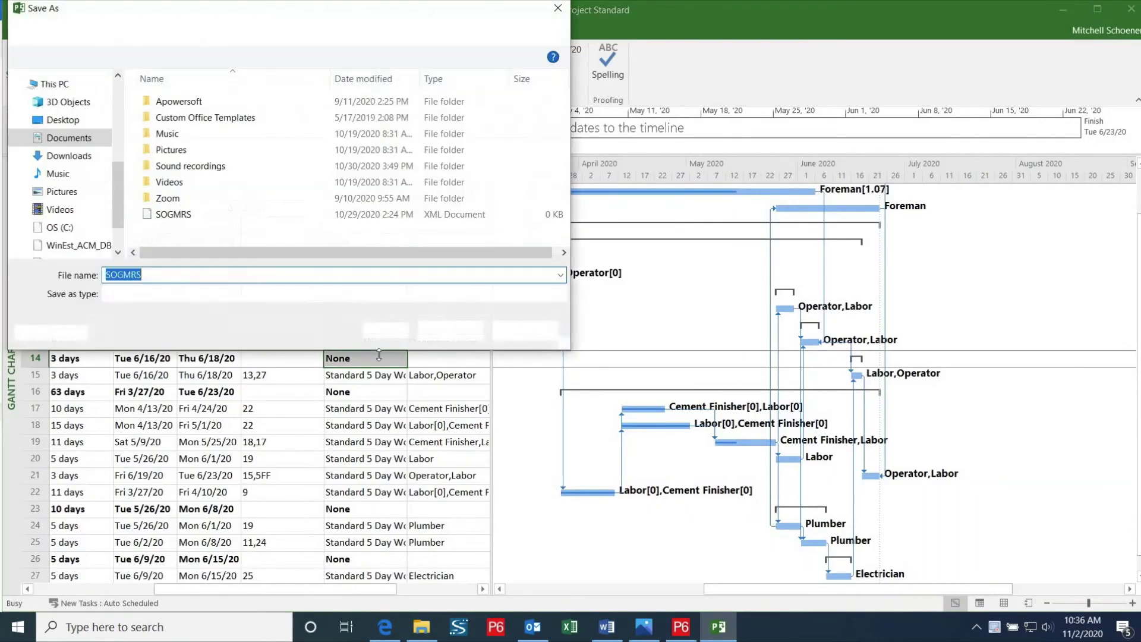
click(77, 159)
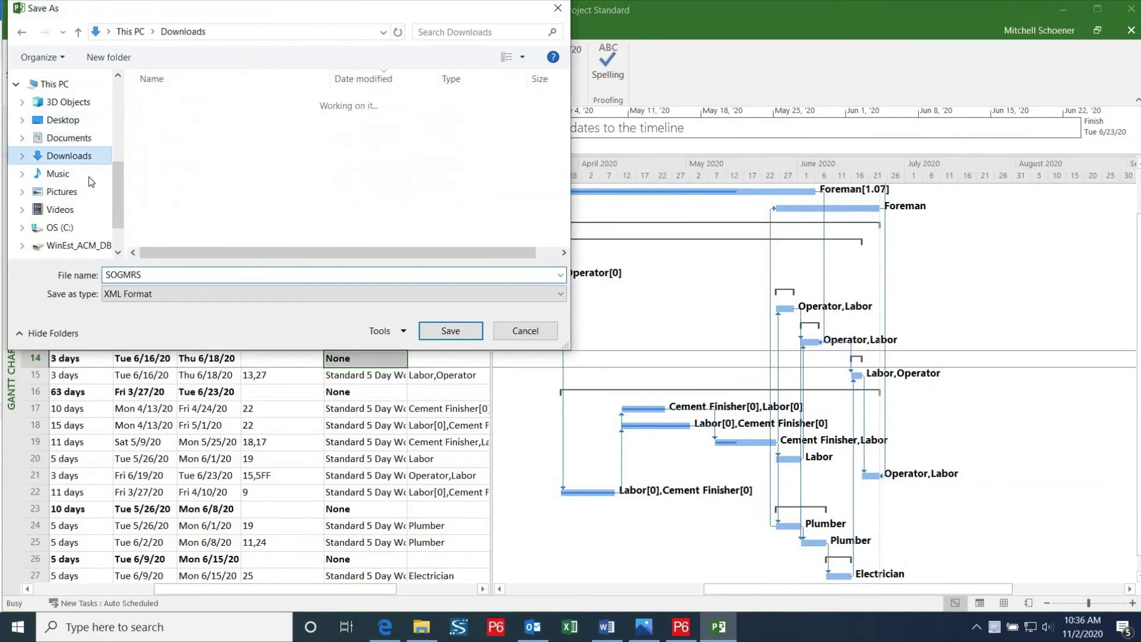
click(197, 276)
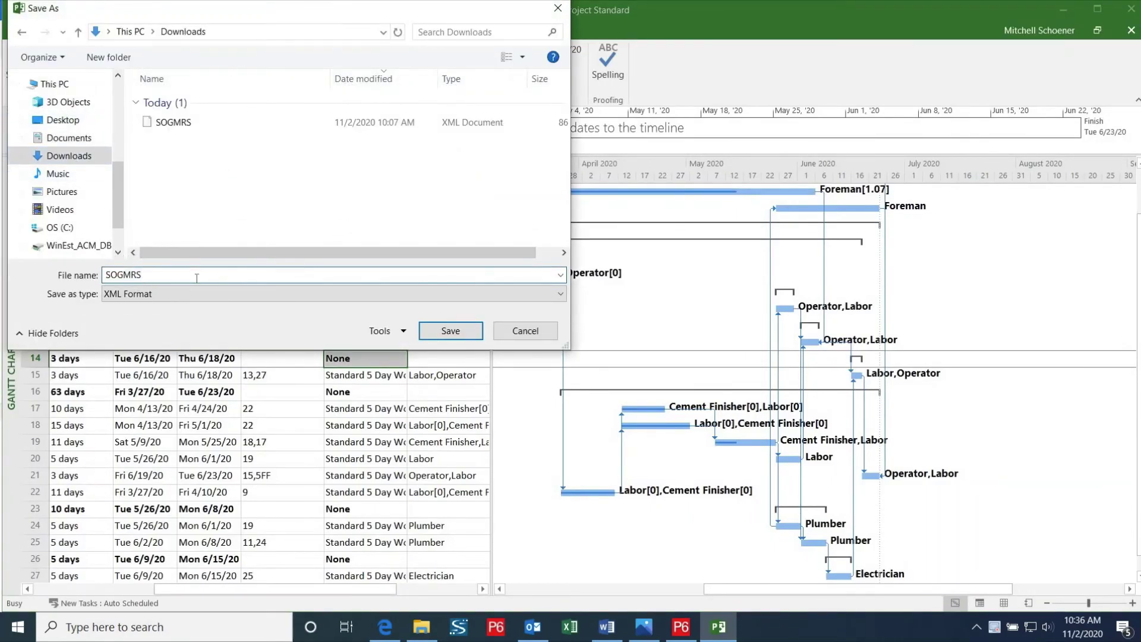
- Save the SOGMRS1 XML file, then start a P6 import using the Microsoft Project (XML) format
click(467, 334)
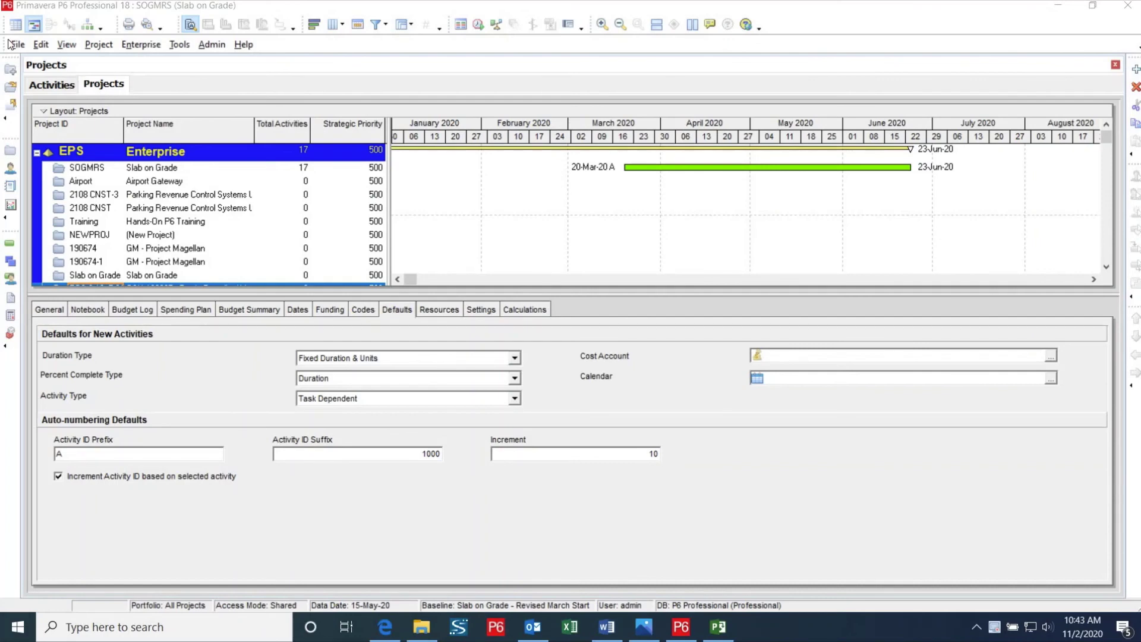
click(16, 46)
click(36, 155)
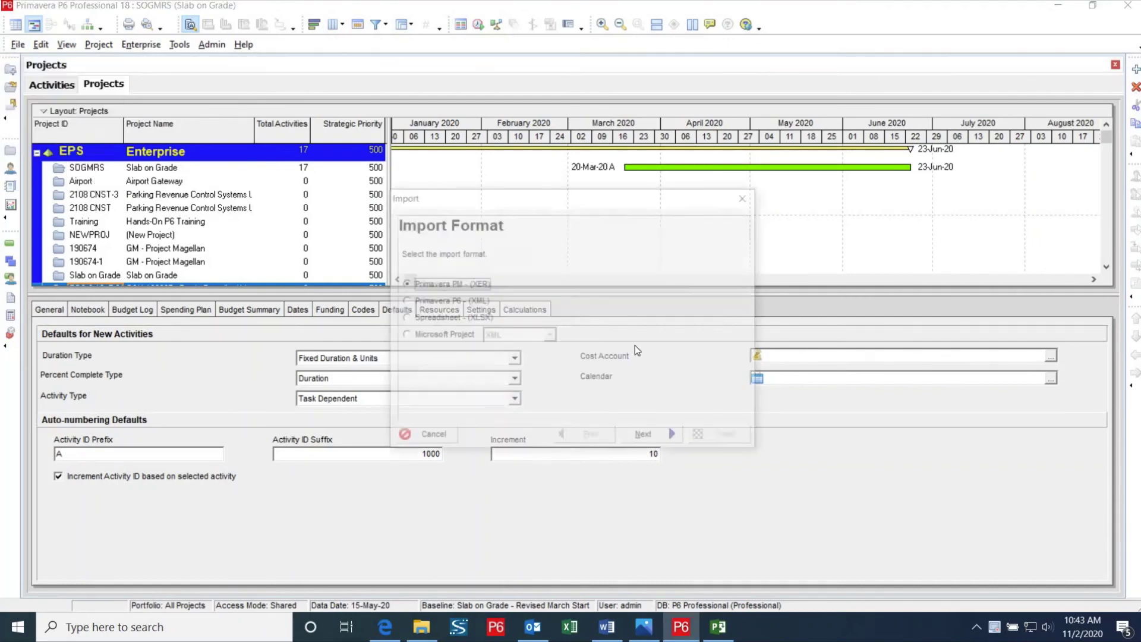
click(451, 336)
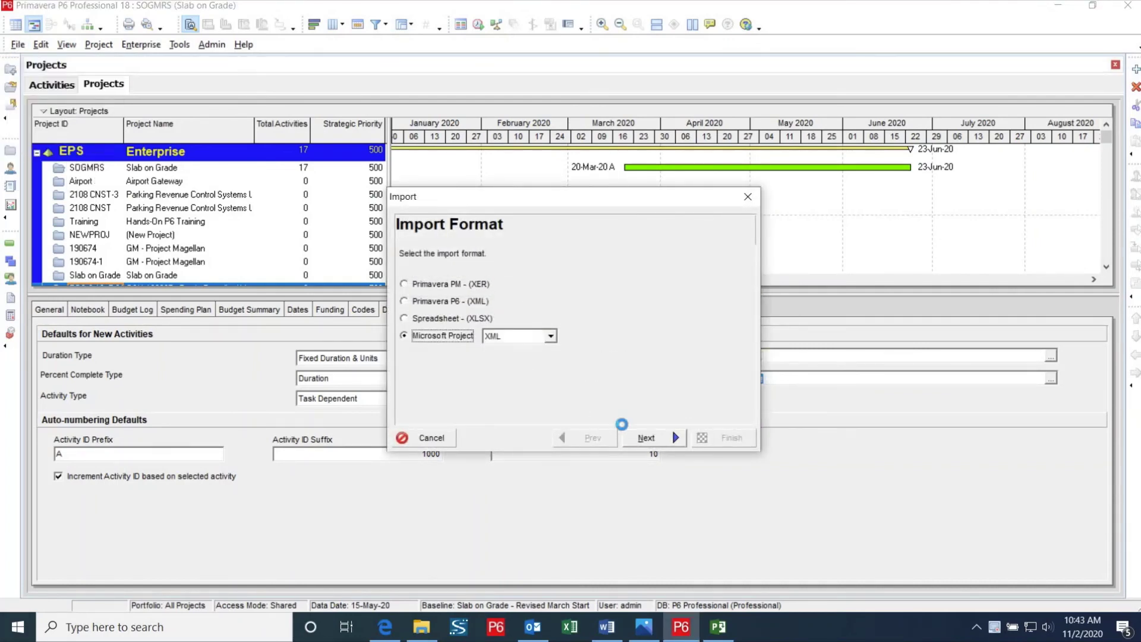
click(642, 438)
- Add SOGMRS1.xml from the Downloads folder to the import list
click(624, 392)
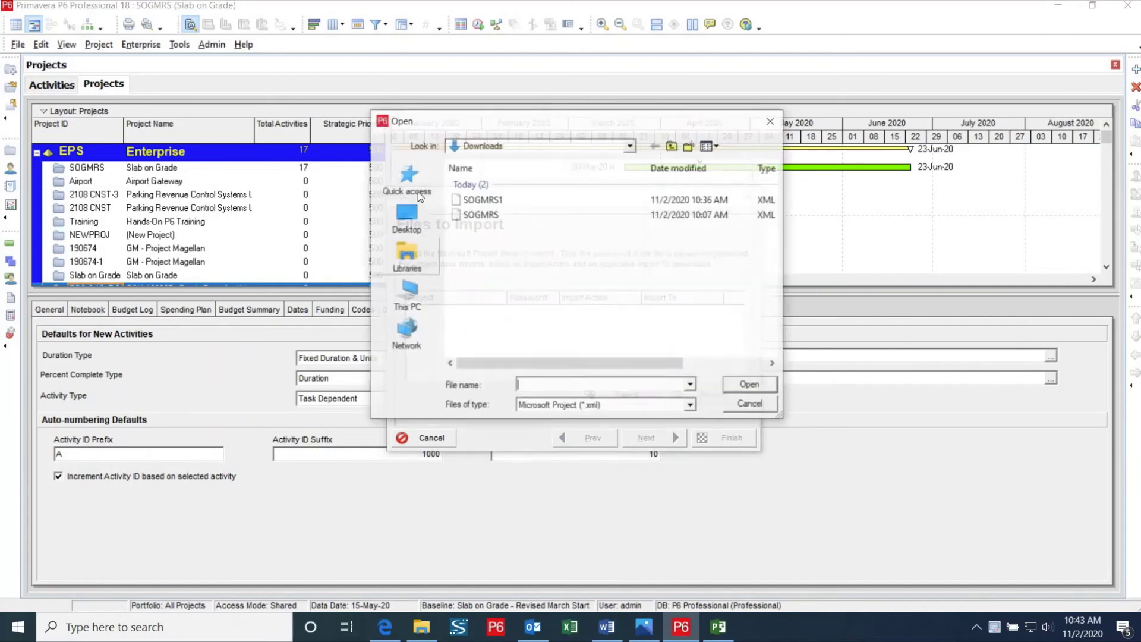
click(408, 180)
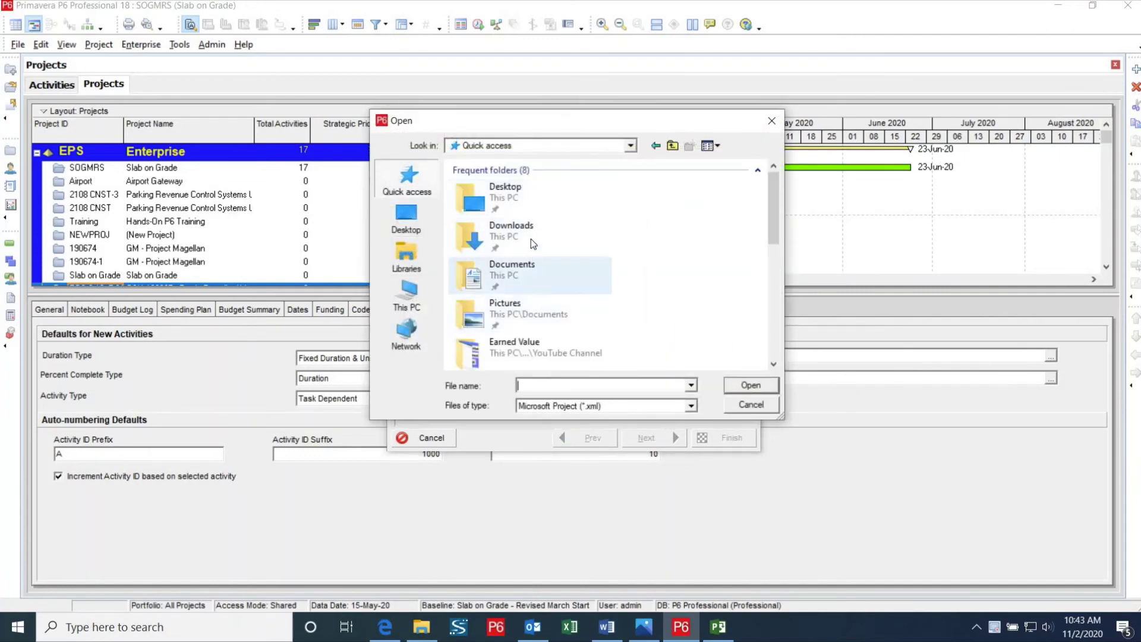
double_click(530, 237)
click(484, 198)
click(751, 385)
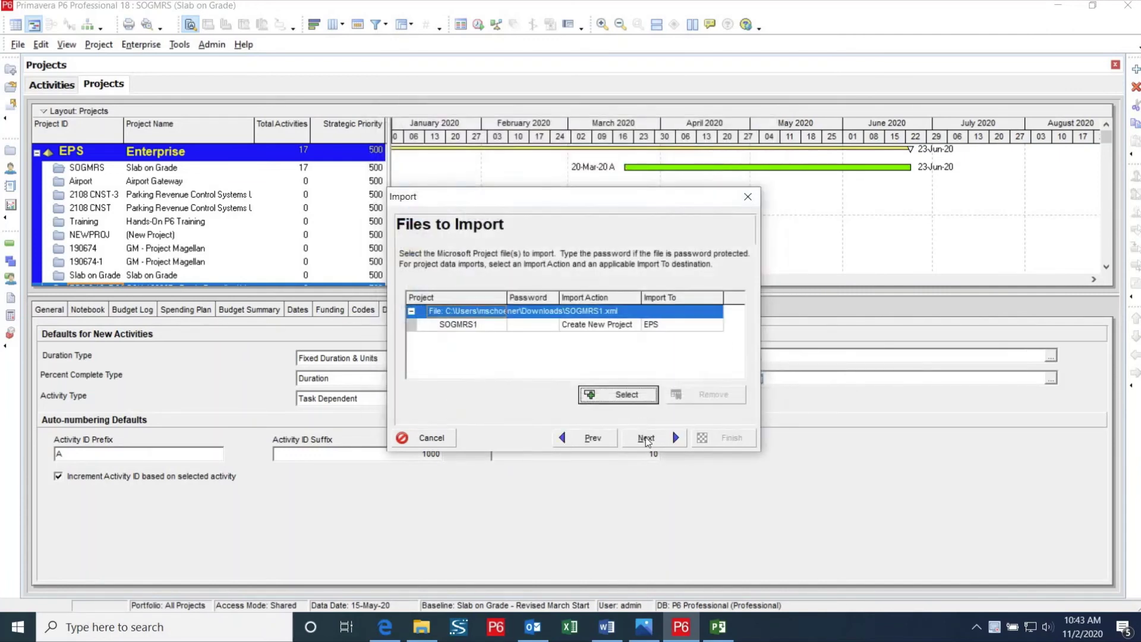
- Keep the Test template, run the import, and dismiss the result message
click(647, 440)
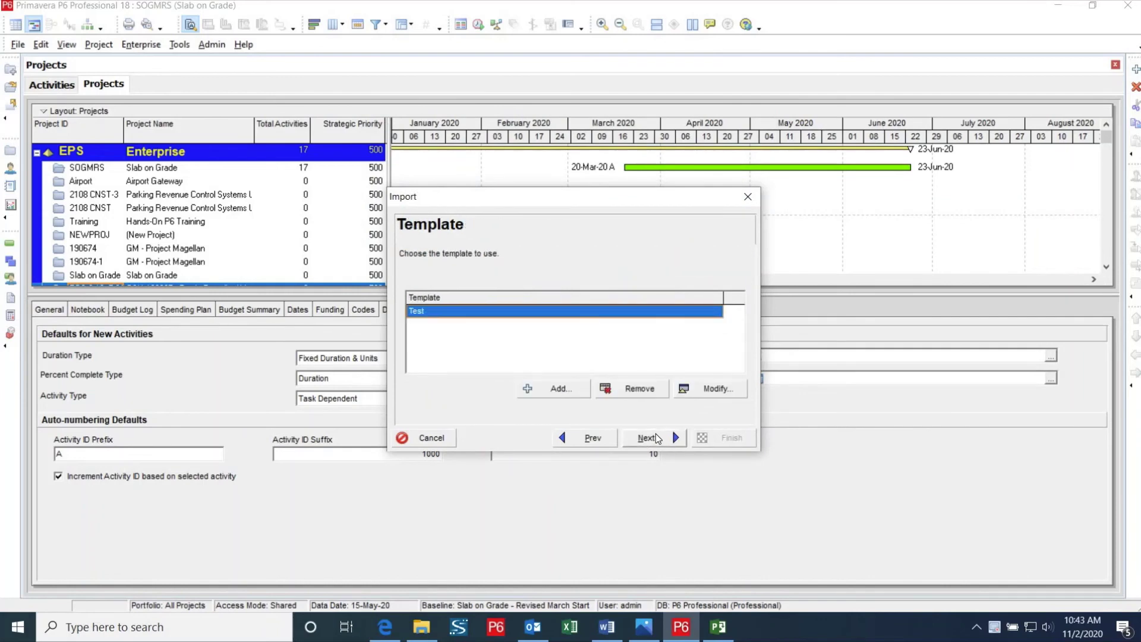
click(655, 439)
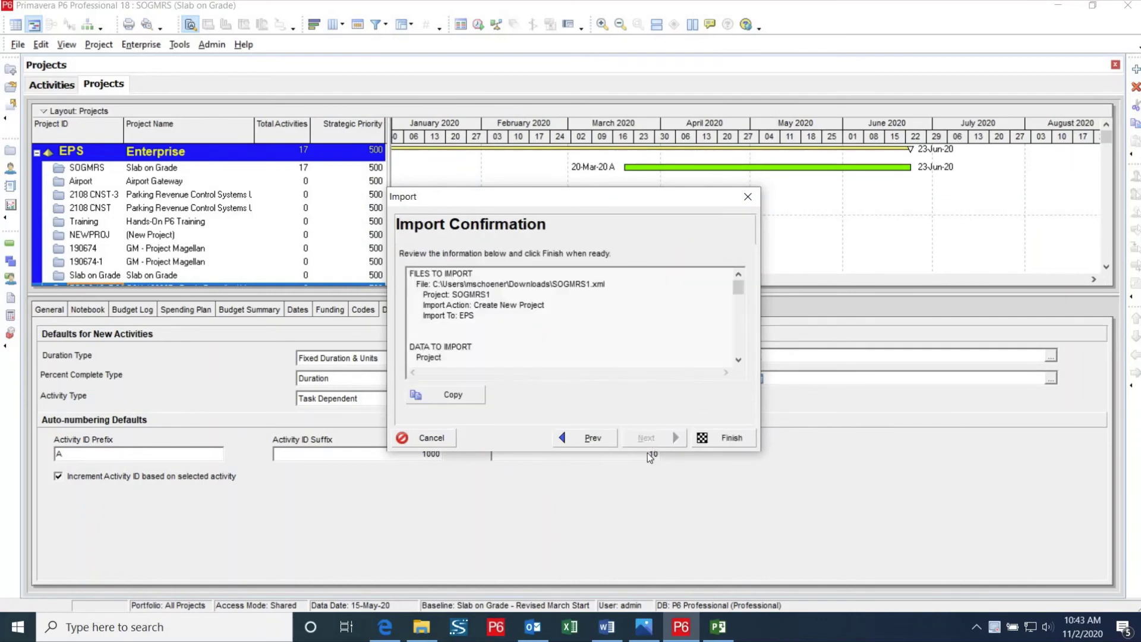
click(695, 441)
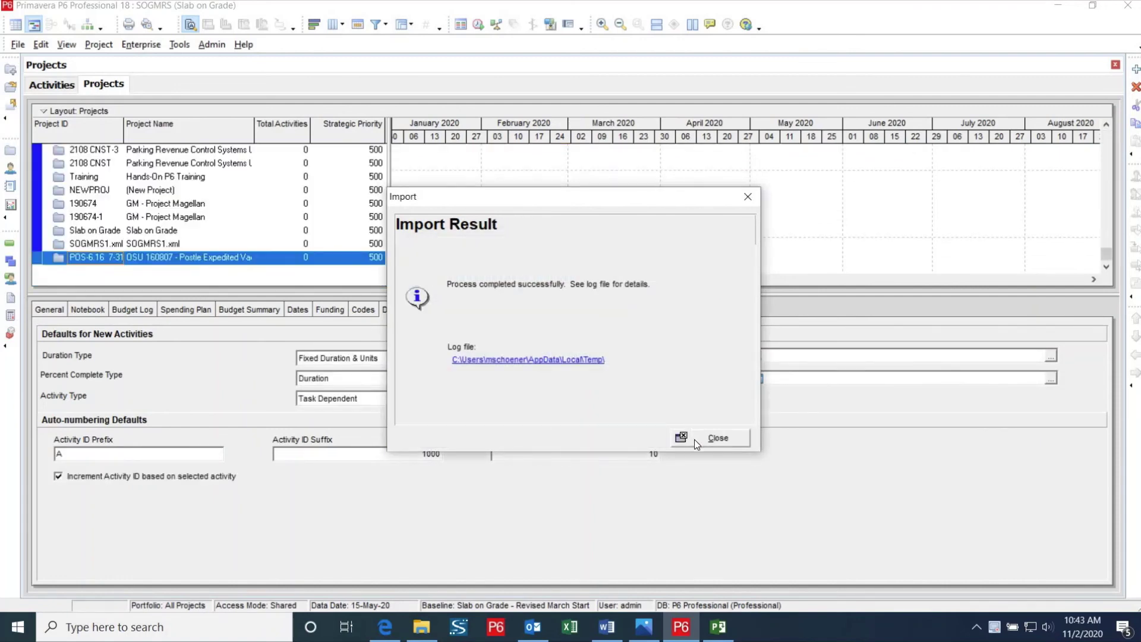
click(721, 439)
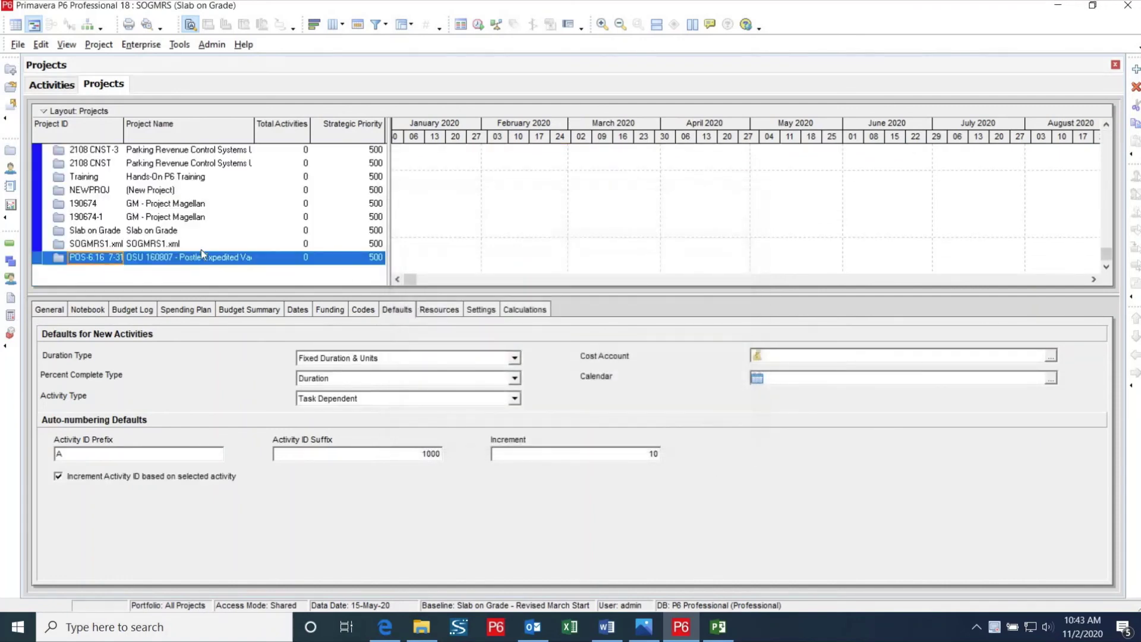
- Open the SOGMRS1.xml project and scroll through its milestones and Earthwork, Concrete and Piping activities
right_click(198, 244)
click(220, 248)
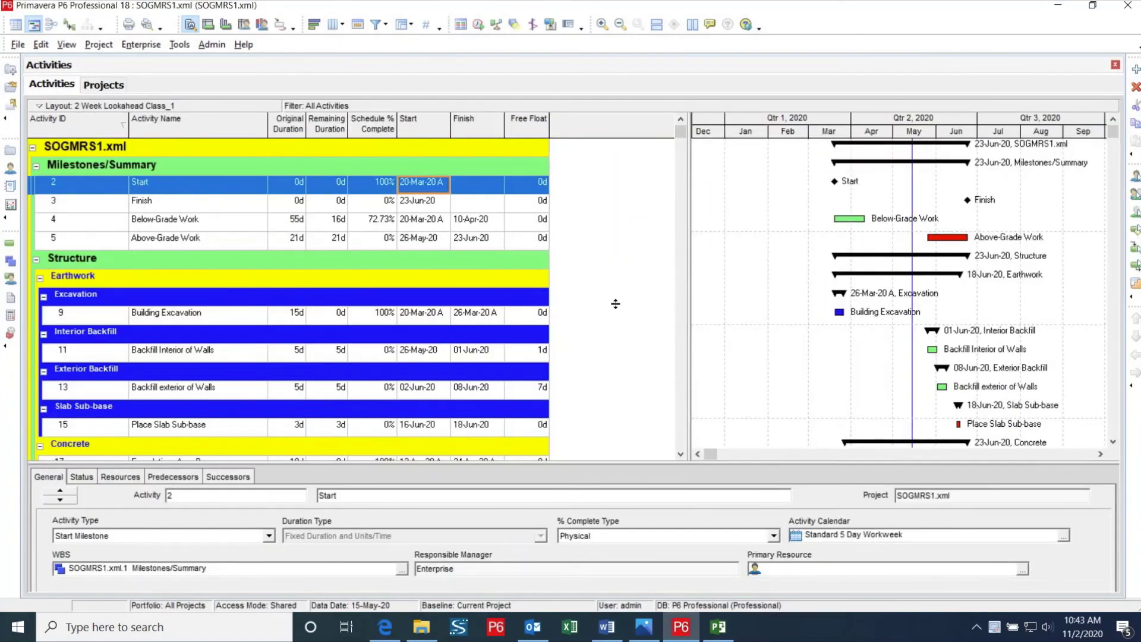
scroll(615, 304, down, 5)
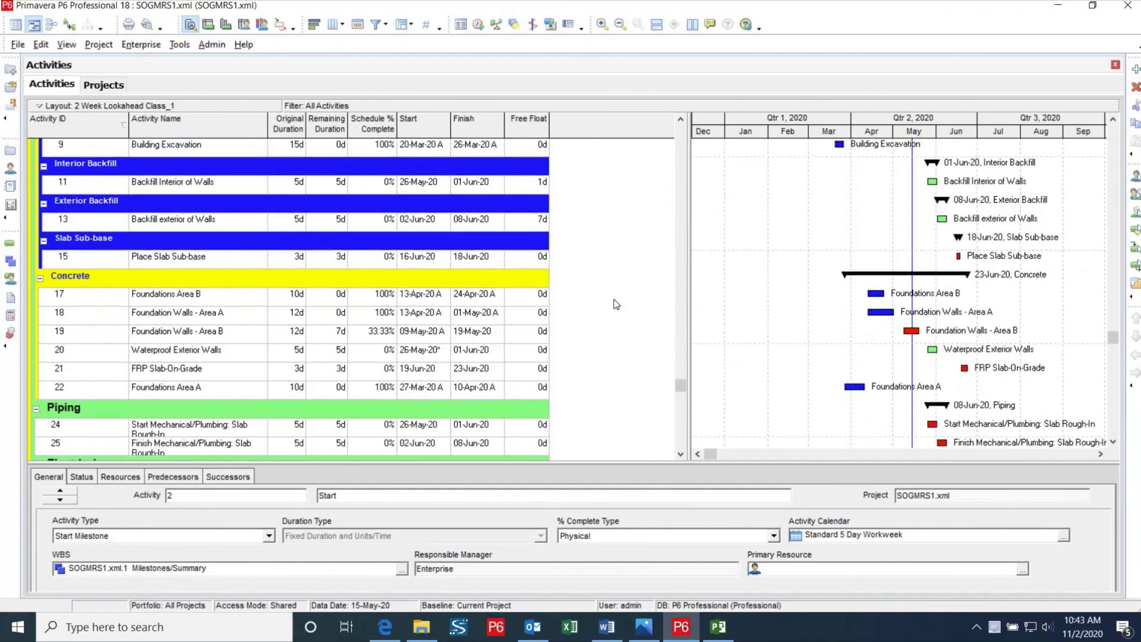
scroll(617, 305, down, 1)
scroll(613, 295, up, 6)
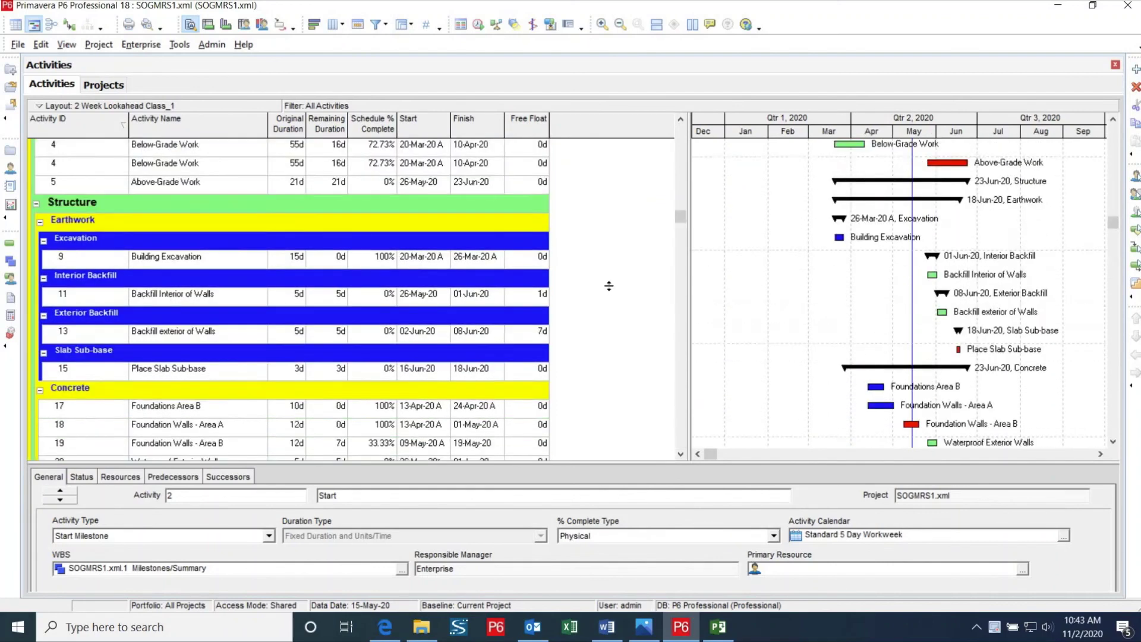